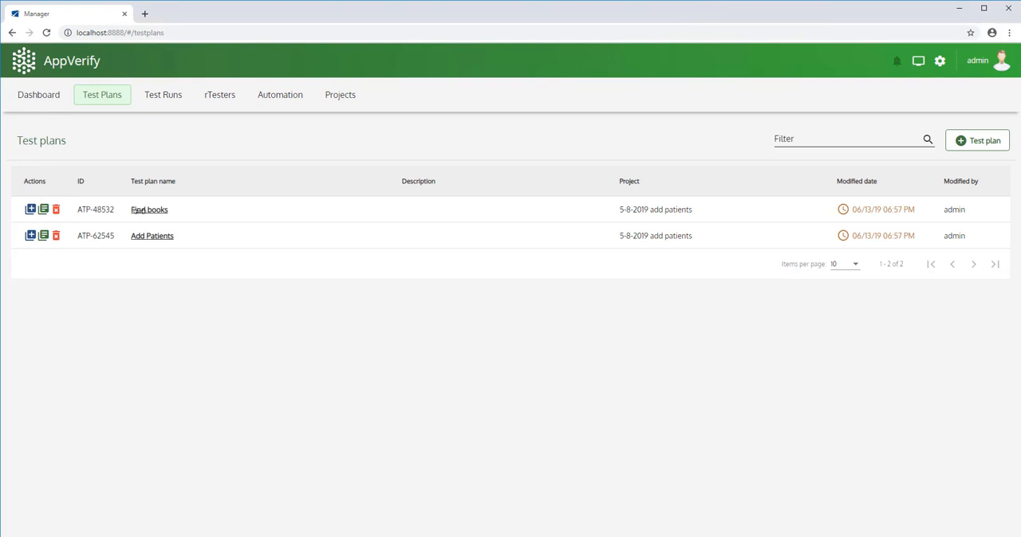
click(139, 210)
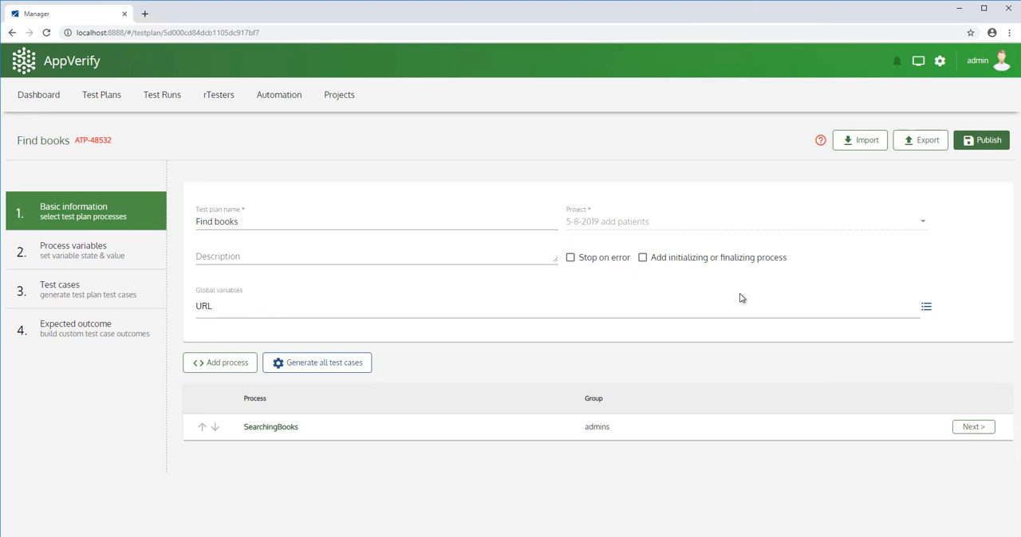
click(925, 311)
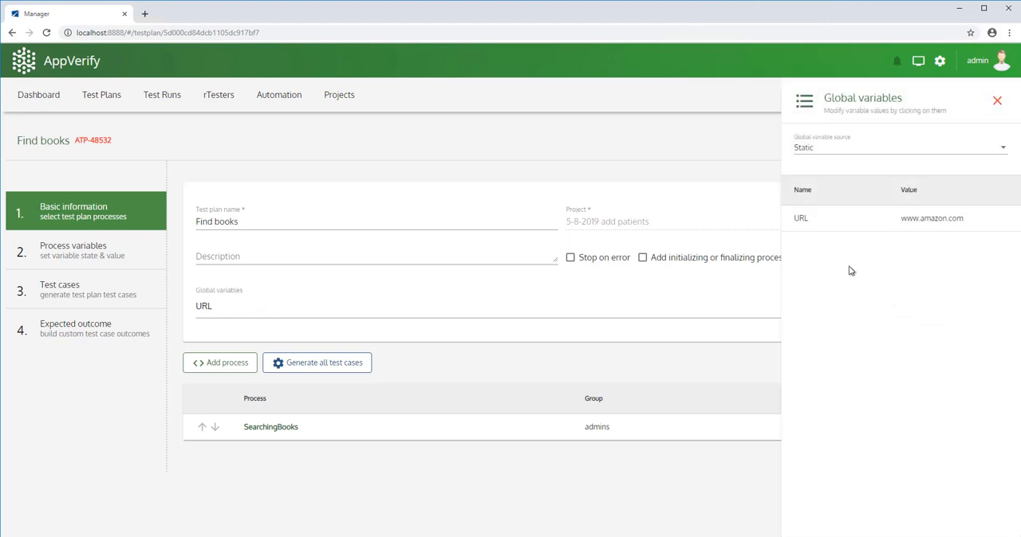
click(957, 220)
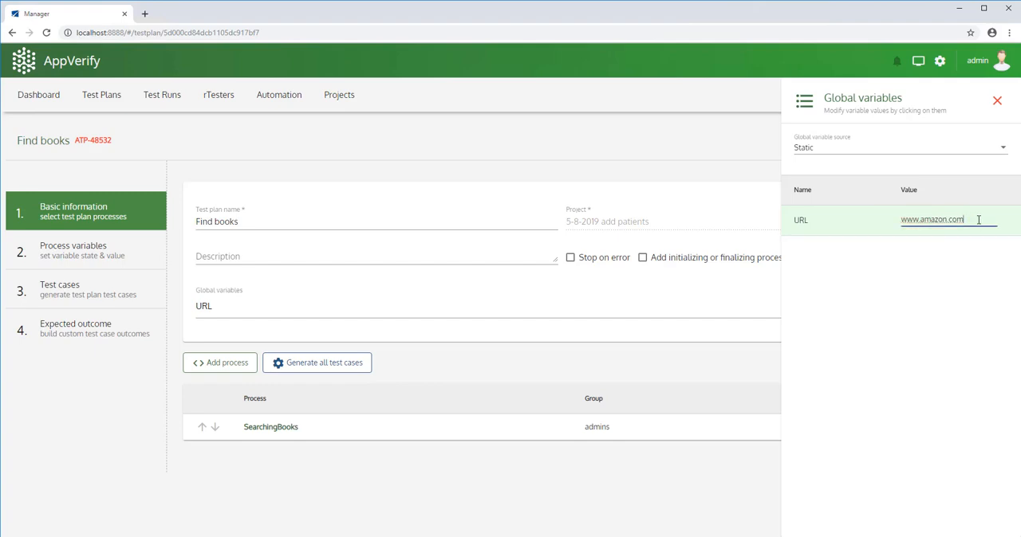
key(BackSpace)
key(BackSpace)
key(BackSpace)
key(BackSpace)
key(BackSpace)
key(BackSpace)
key(BackSpace)
key(BackSpace)
key(BackSpace)
key(BackSpace)
text(google.com)
key(Return)
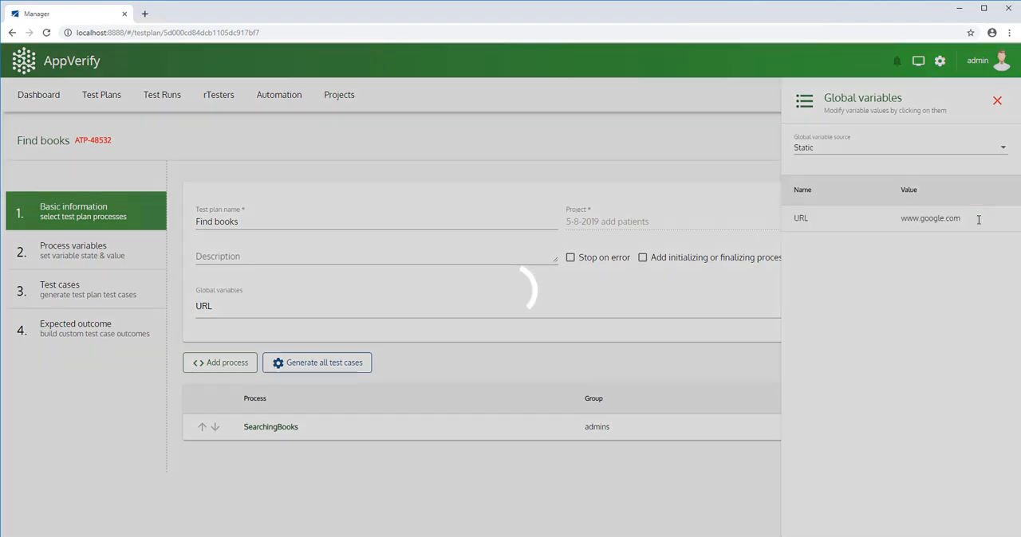
click(944, 222)
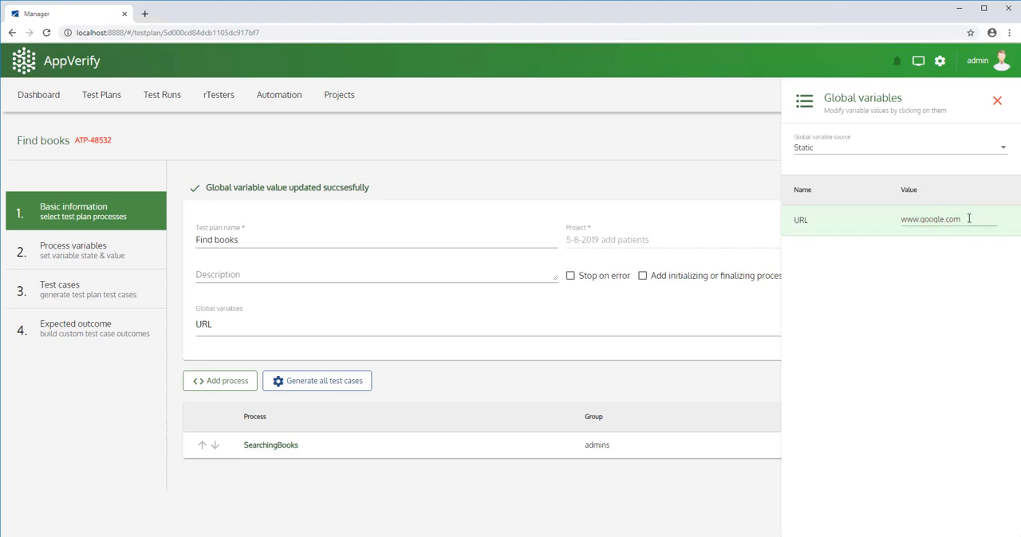
drag(947, 221, 885, 228)
text(www.amazon.com)
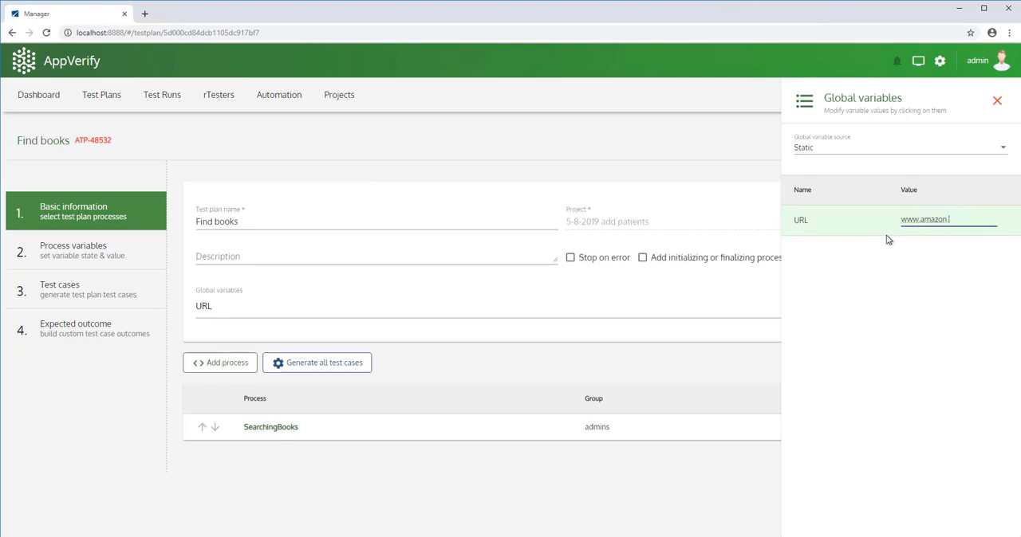
key(Return)
Switch to File Explorer, locate URL Test.xlsx in the Documents folder and copy the folder path.
key(super+e)
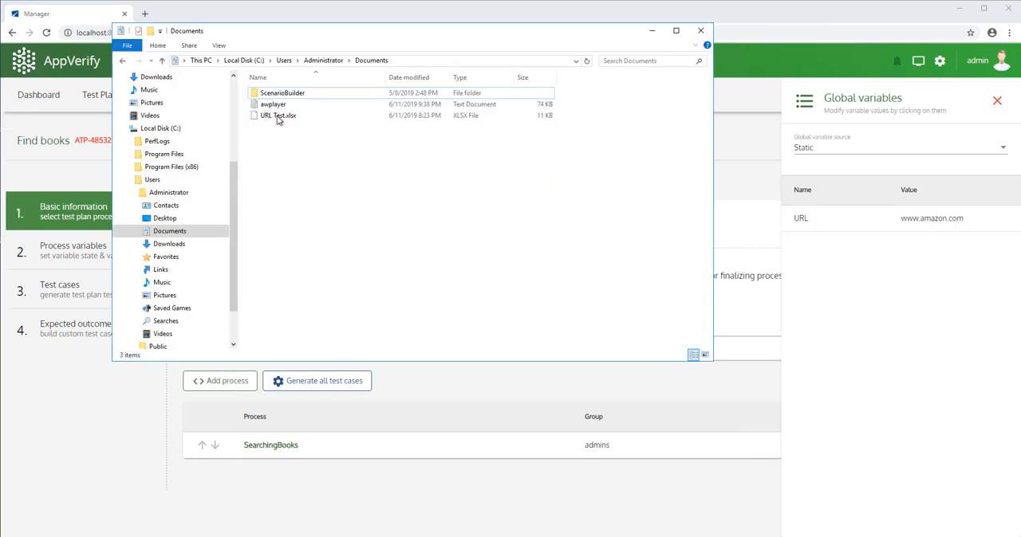
click(268, 118)
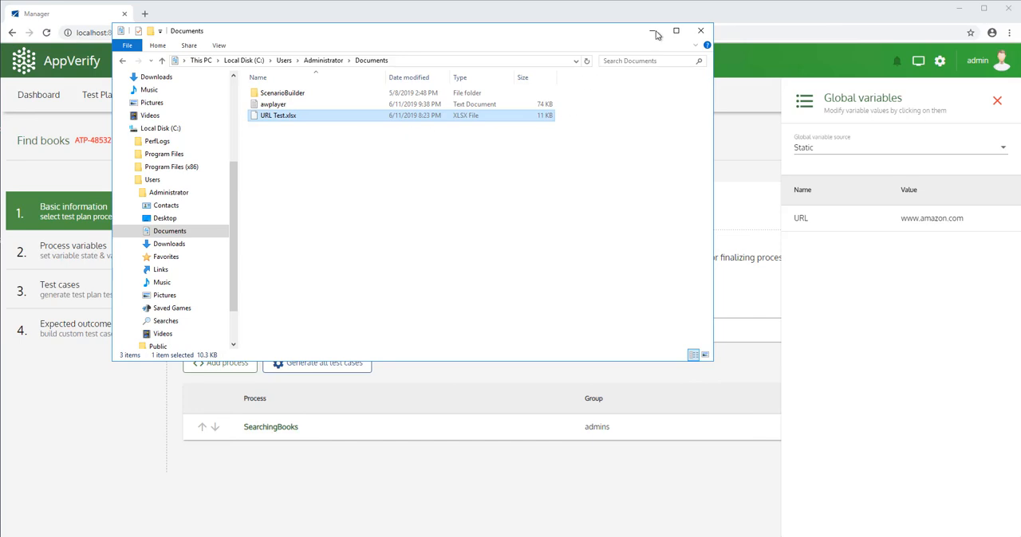
key(alt+d)
key(super+c)
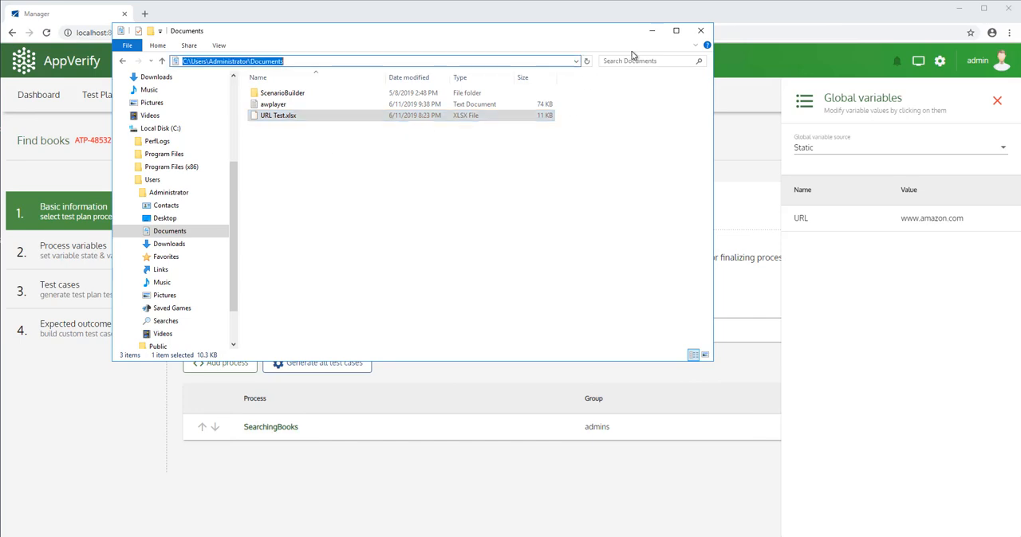
Set the Find books global variable source to Dynamic, using an existing file.
click(894, 152)
click(809, 170)
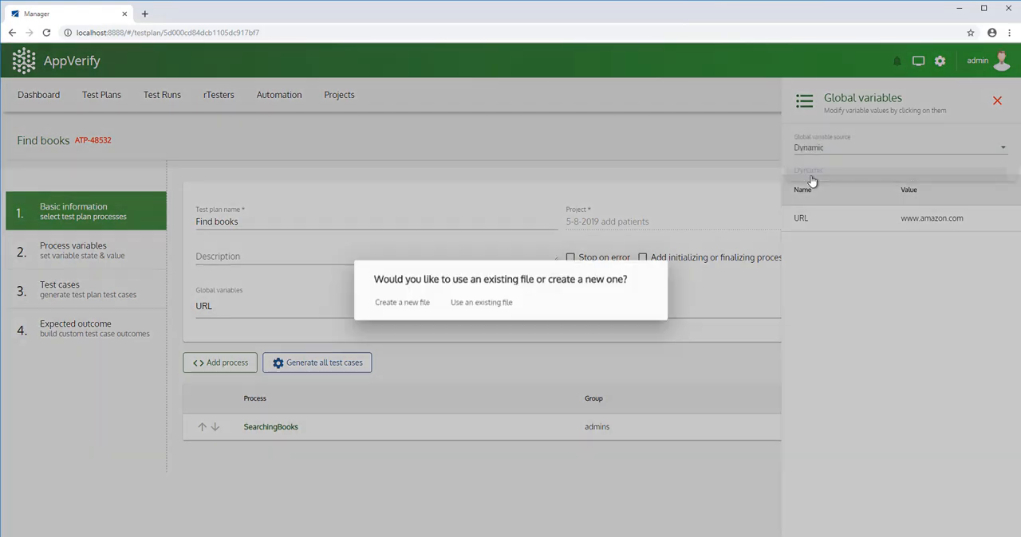
click(481, 310)
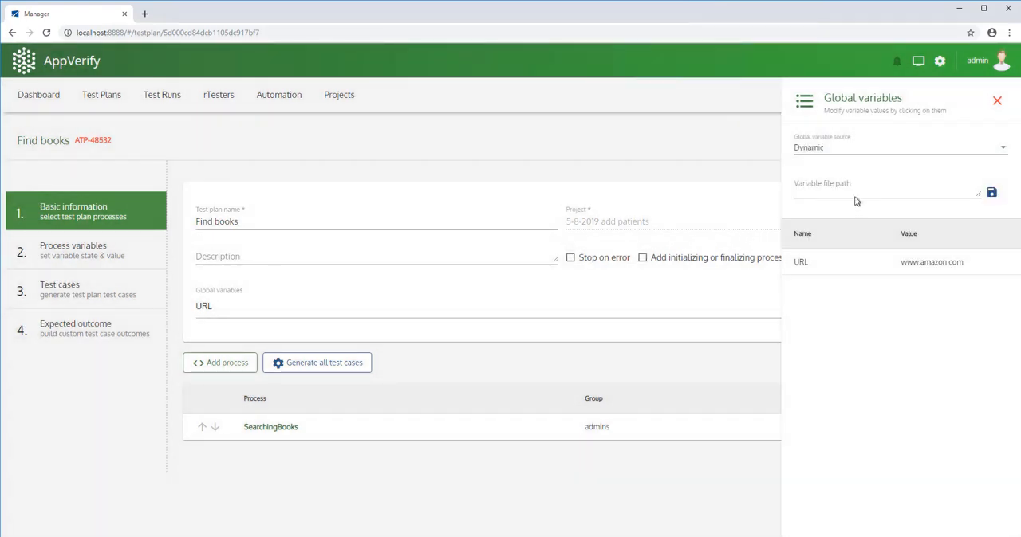
Save C:\Users\Administrator\Documents\URL Test.xlsx as the variable file path and close the global variables.
click(851, 188)
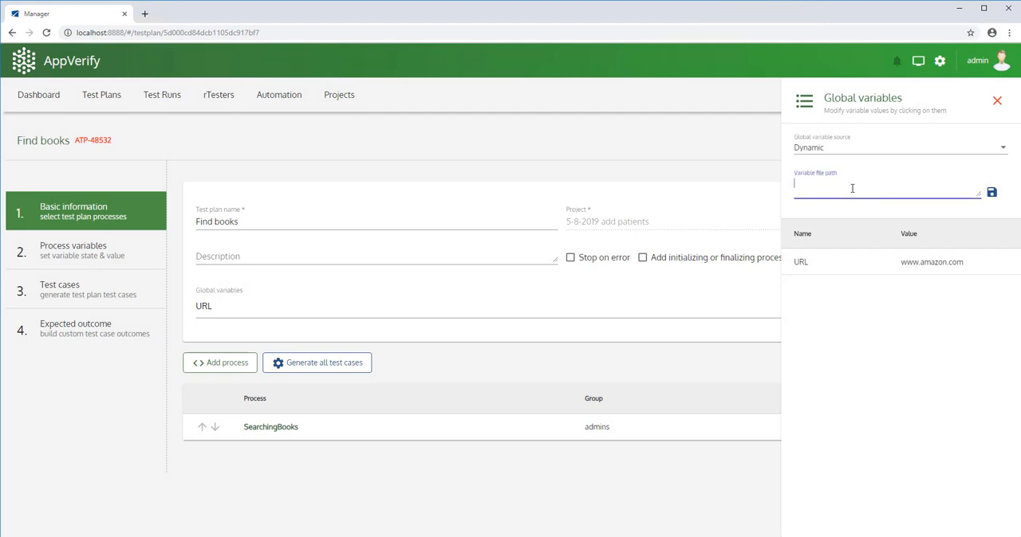
right_click(852, 188)
click(880, 257)
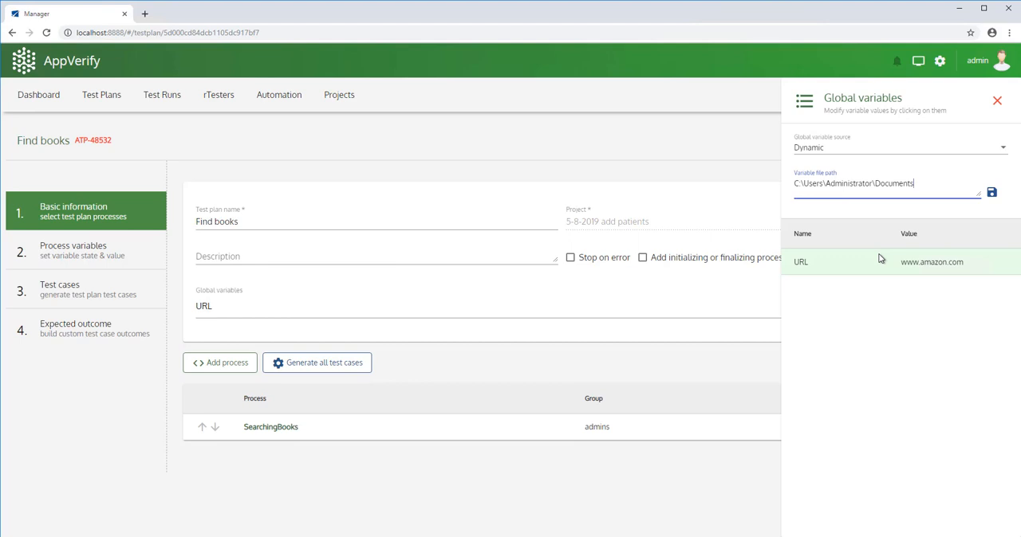
text(\URL Test.xlsx)
click(991, 196)
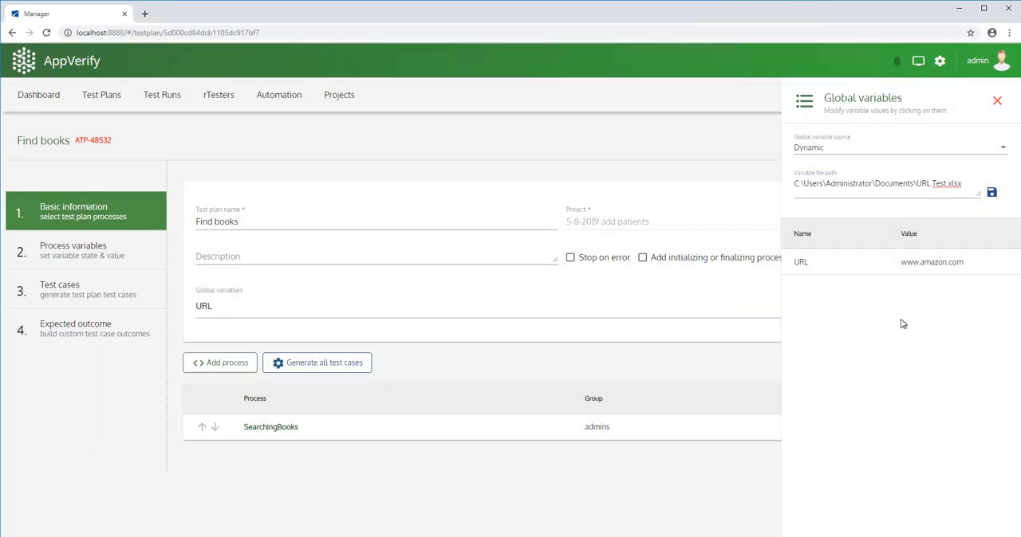
double_click(937, 270)
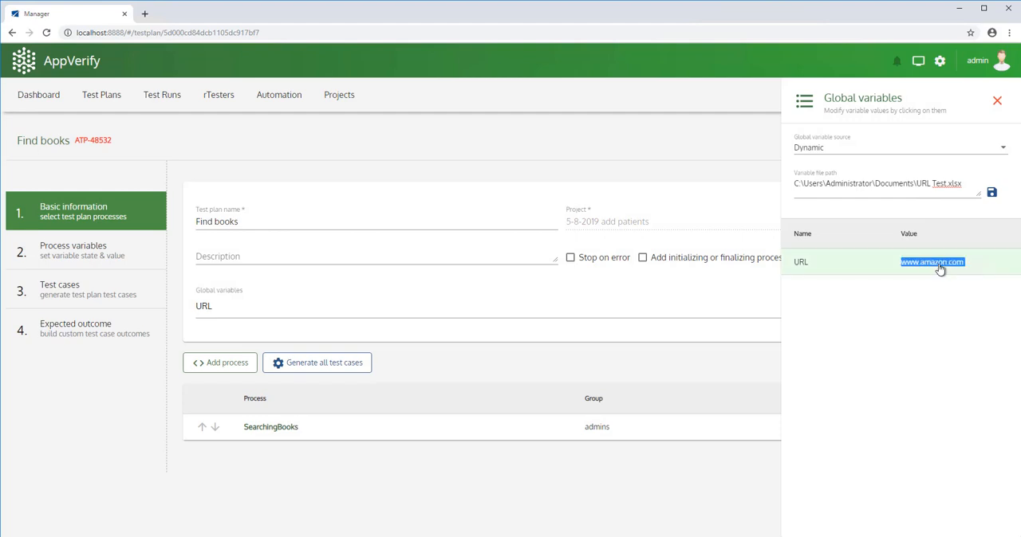
click(998, 103)
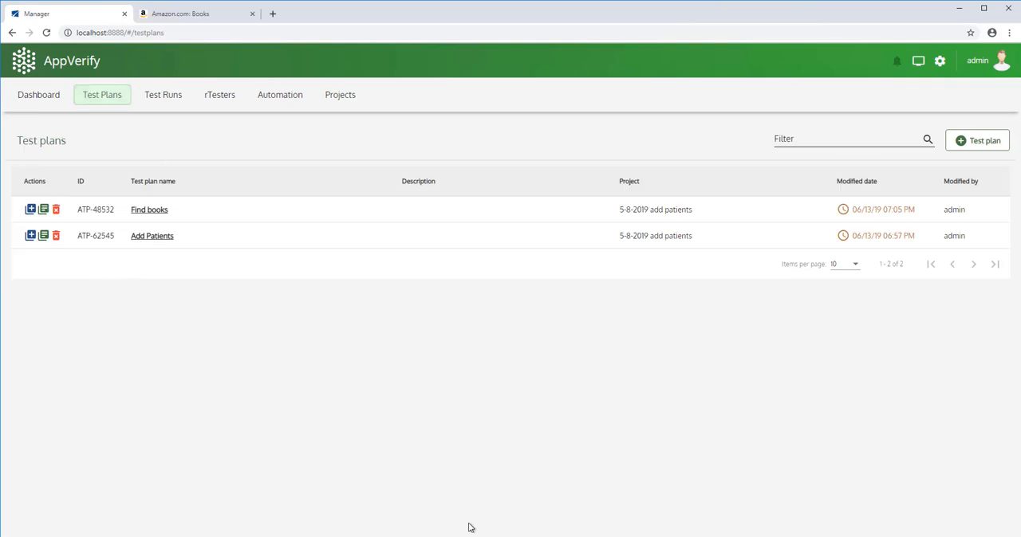
key(alt+Tab)
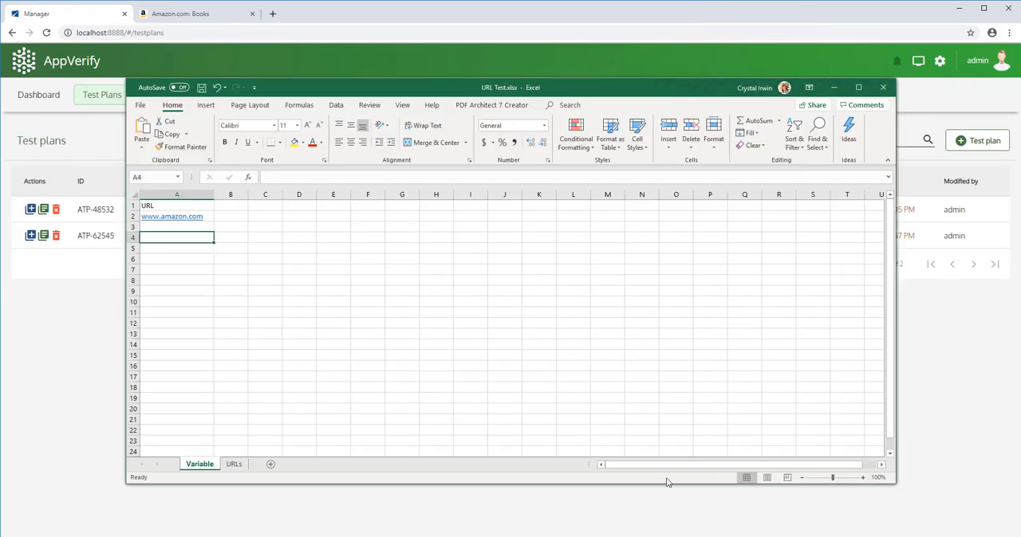
click(192, 220)
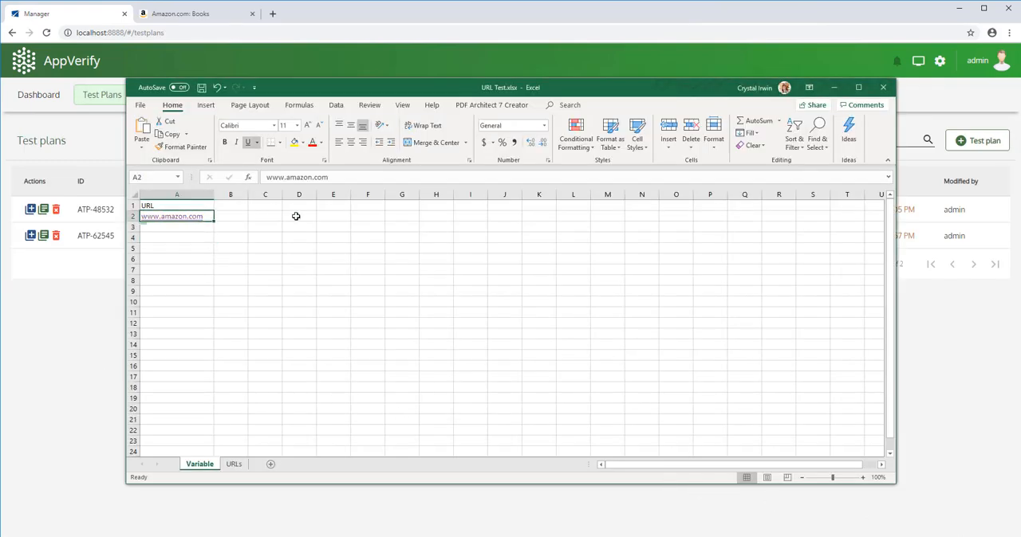
drag(330, 177, 208, 179)
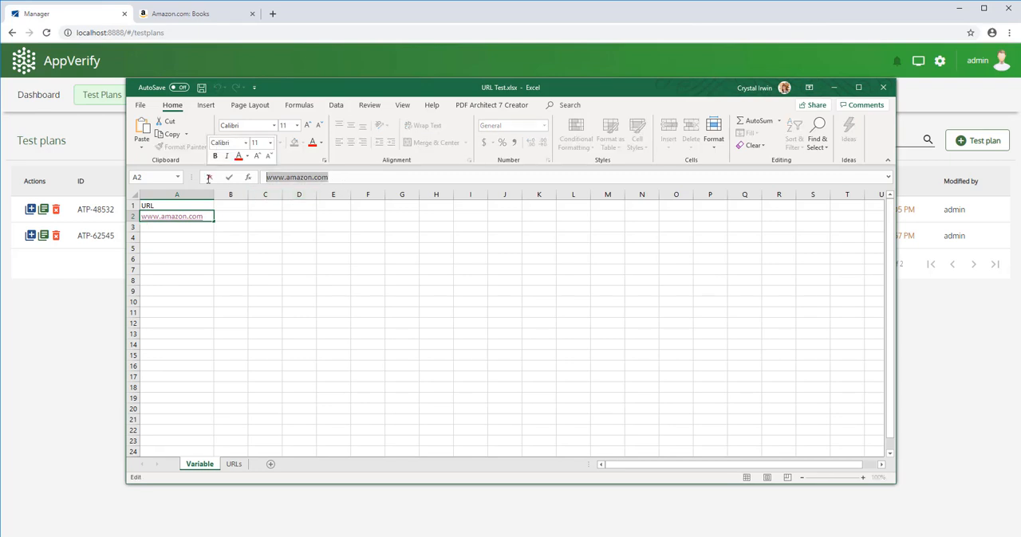
text(www.)
text(google.c)
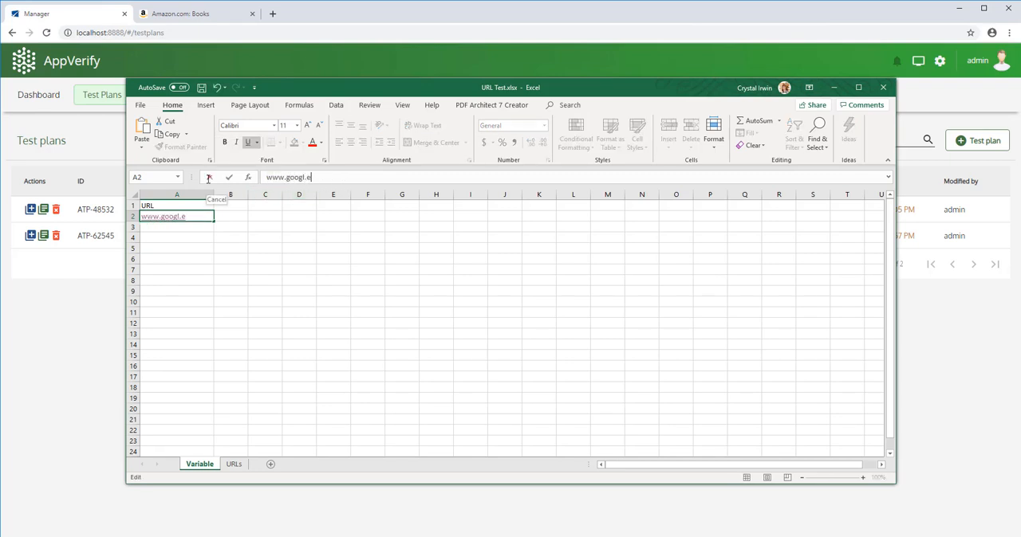
text(om)
key(Return)
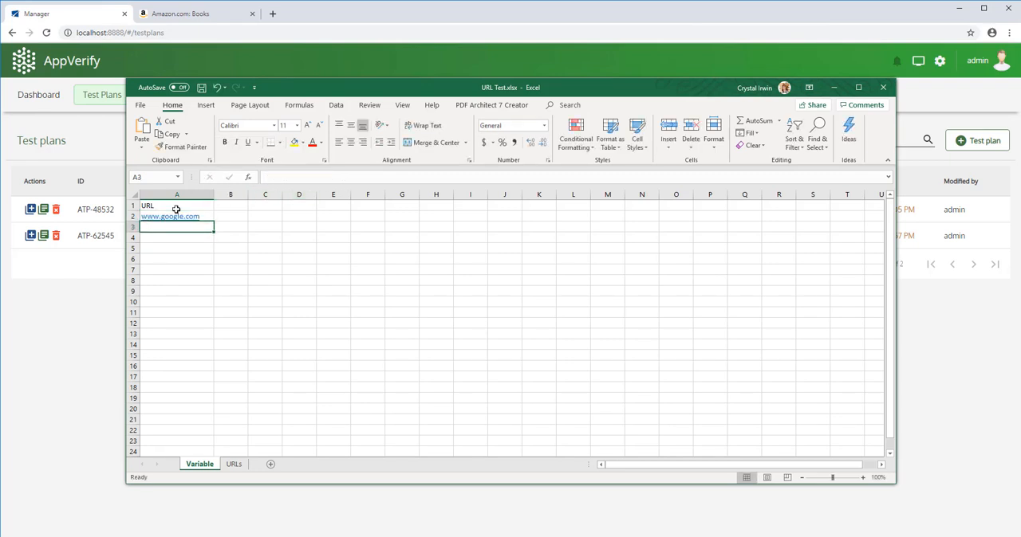
click(203, 88)
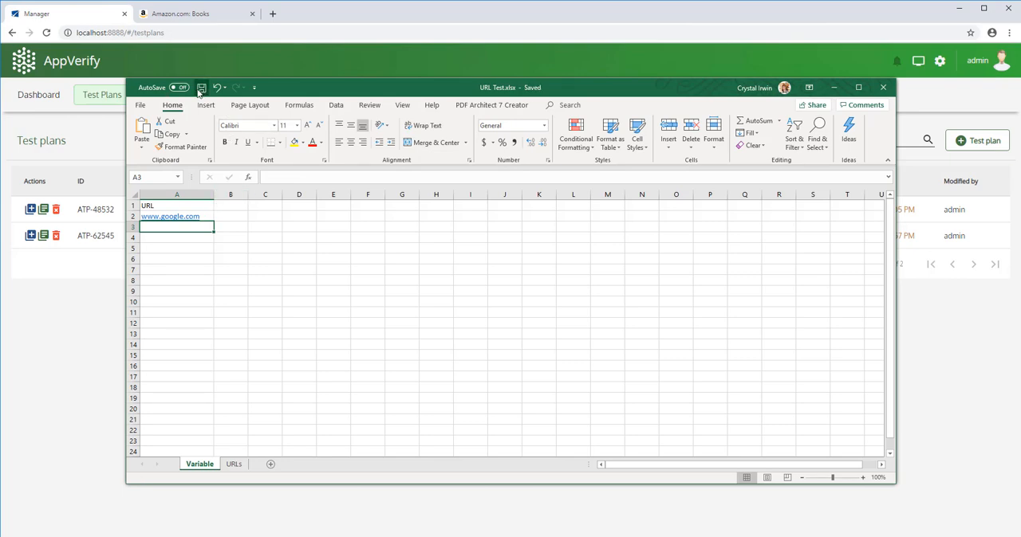
click(882, 87)
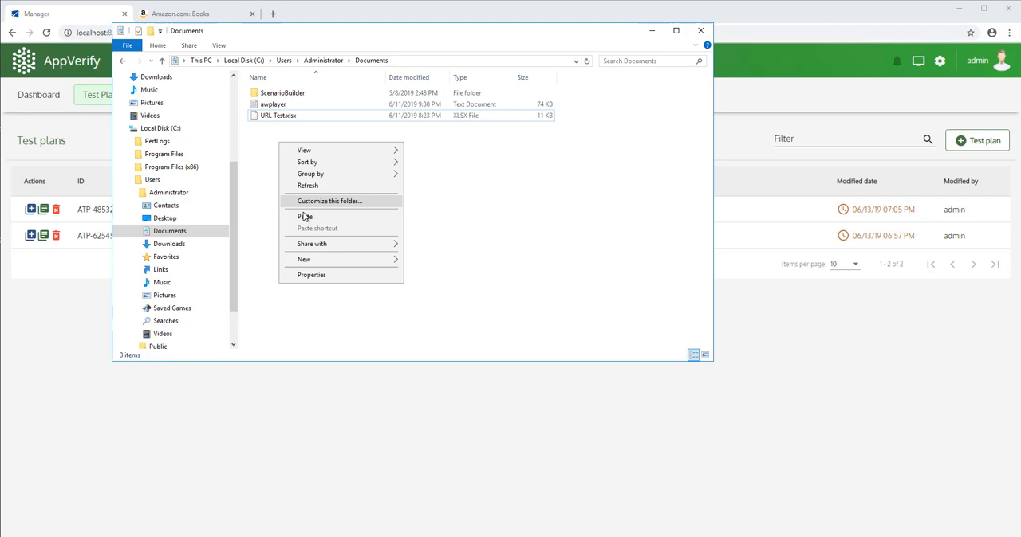
Paste the updated URL Test.xlsx over the existing copy in the Documents folder and minimize File Explorer.
click(303, 216)
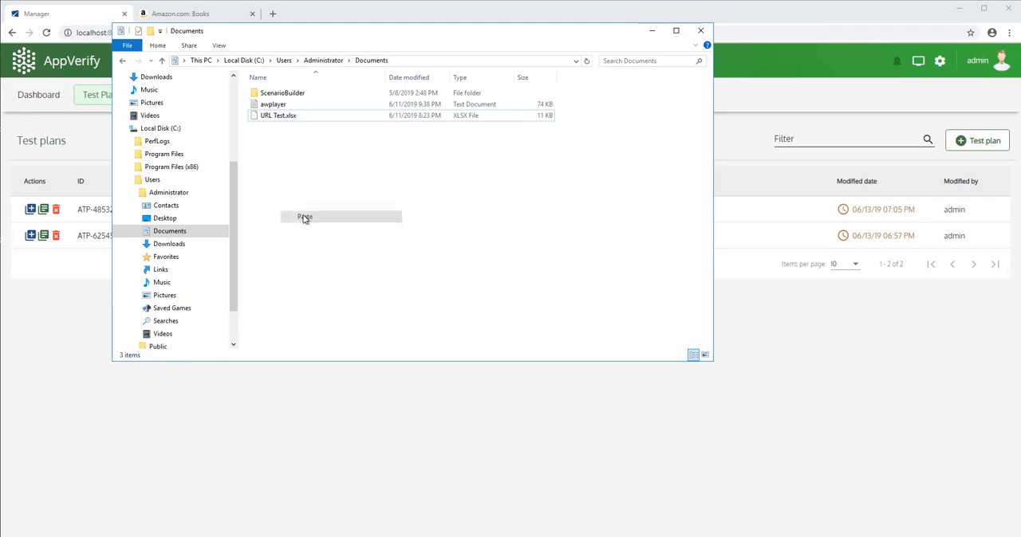
click(456, 233)
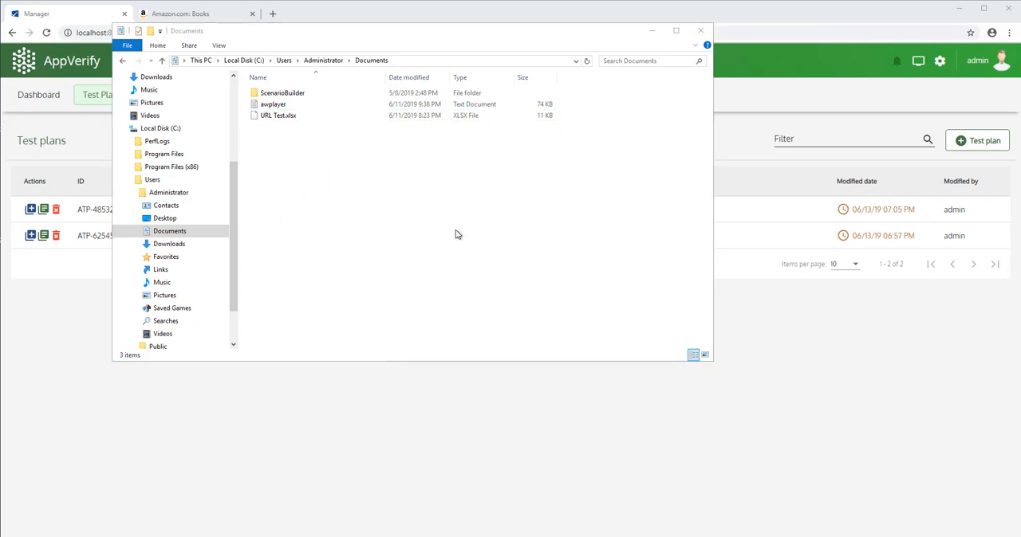
click(652, 30)
Reopen the Find books test plan's global variables and check the URL value and whether it can be edited.
click(149, 210)
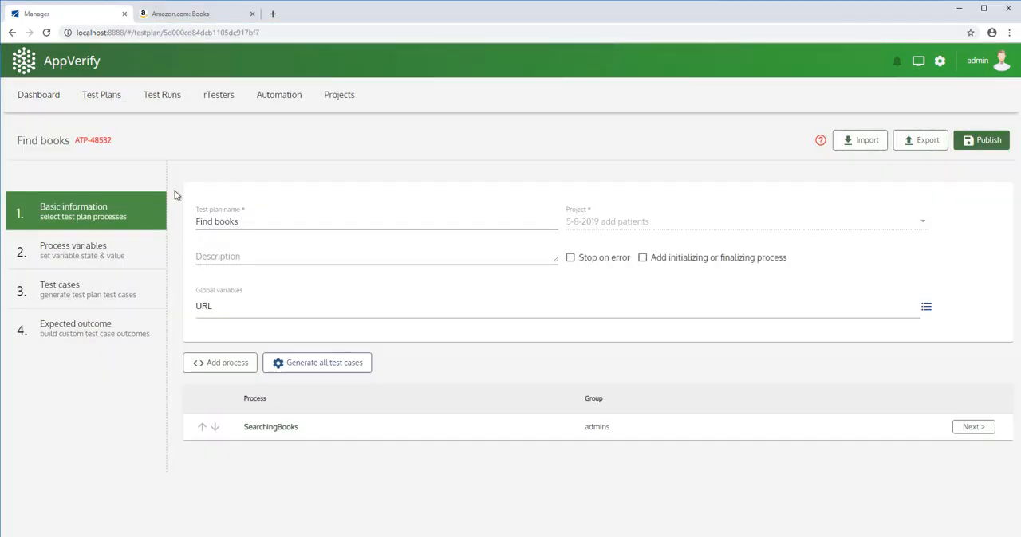
click(927, 310)
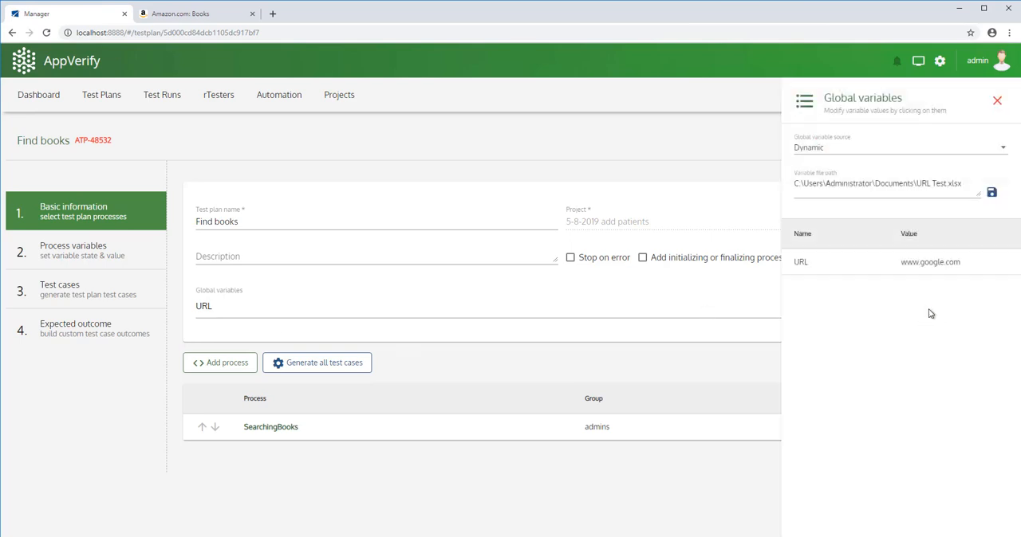
double_click(949, 265)
click(980, 265)
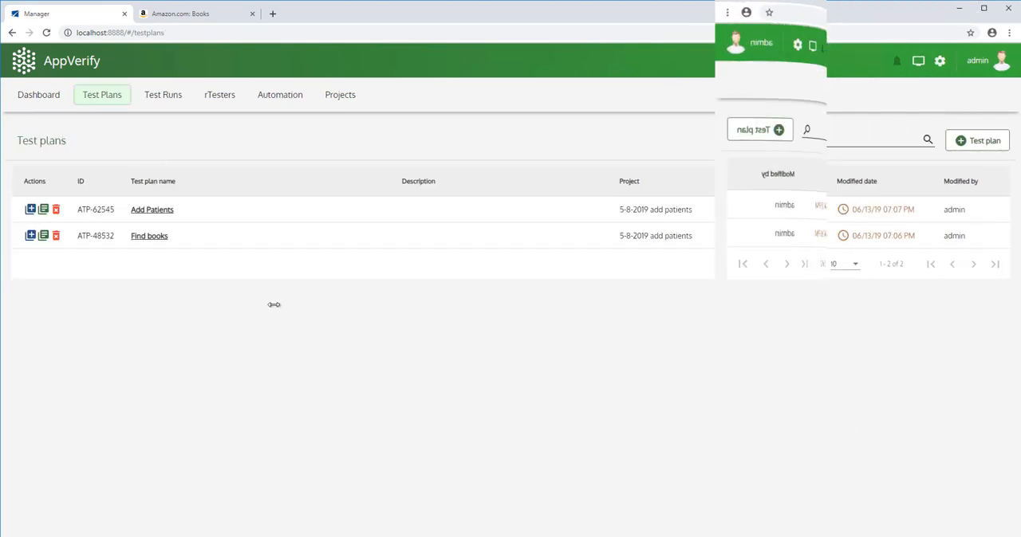
Open the Add Patients test plan's process variables and view the Add Patient process's variable source setting.
click(152, 210)
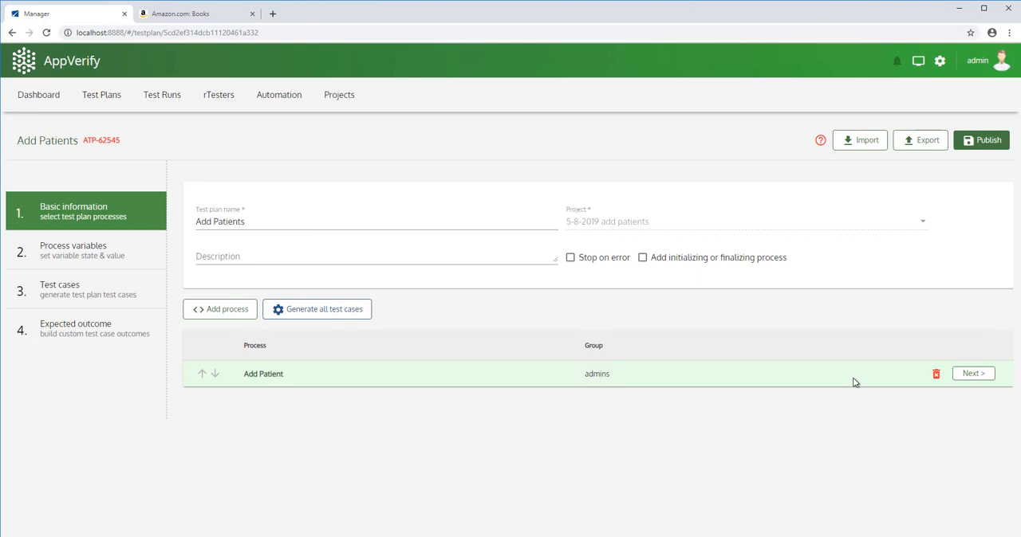
click(965, 375)
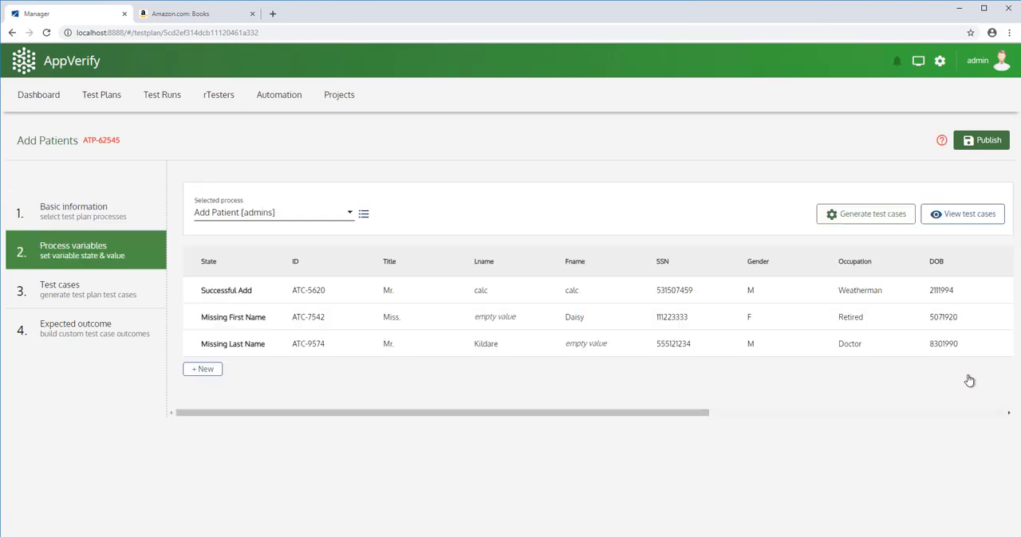
click(363, 217)
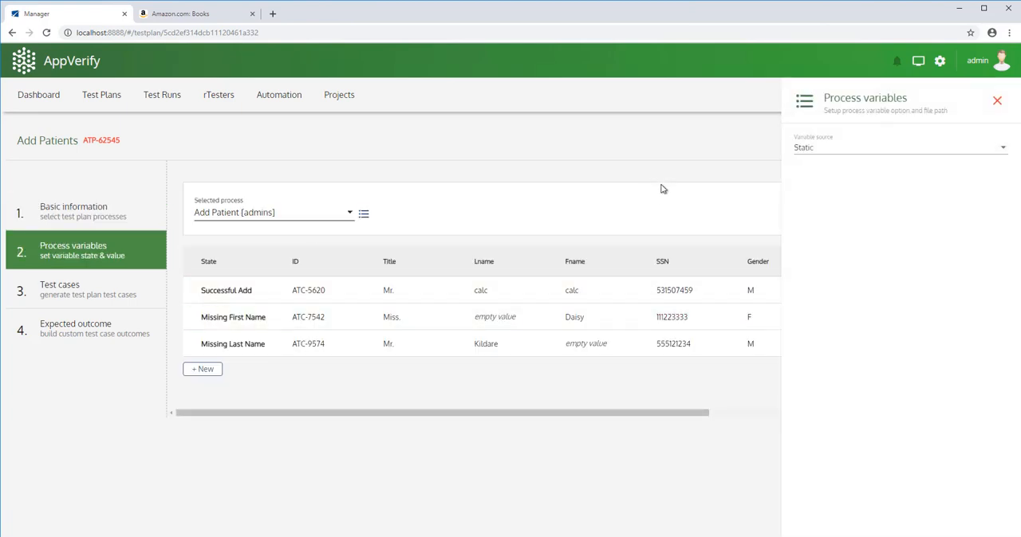
click(997, 101)
Clear the Title value of the Successful Add state.
click(388, 292)
key(BackSpace)
key(BackSpace)
key(BackSpace)
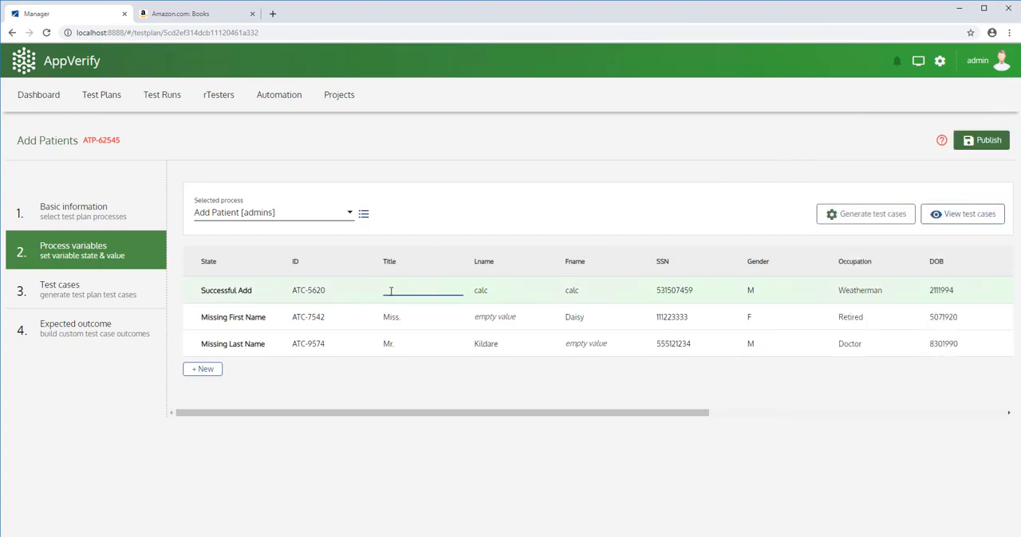
click(396, 262)
click(442, 383)
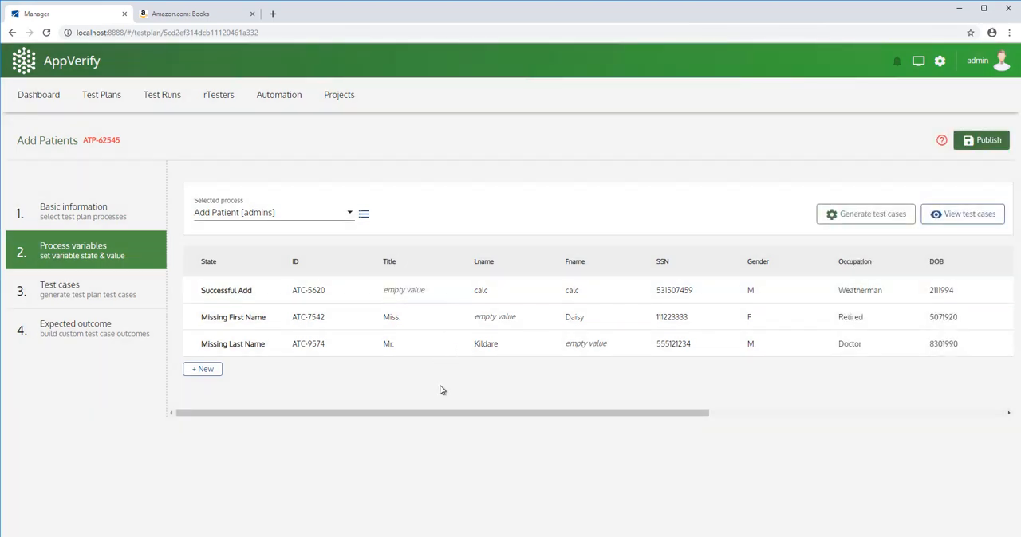
Switch the Add Patient process's variable source to Dynamic and choose to create a new variable file.
click(364, 215)
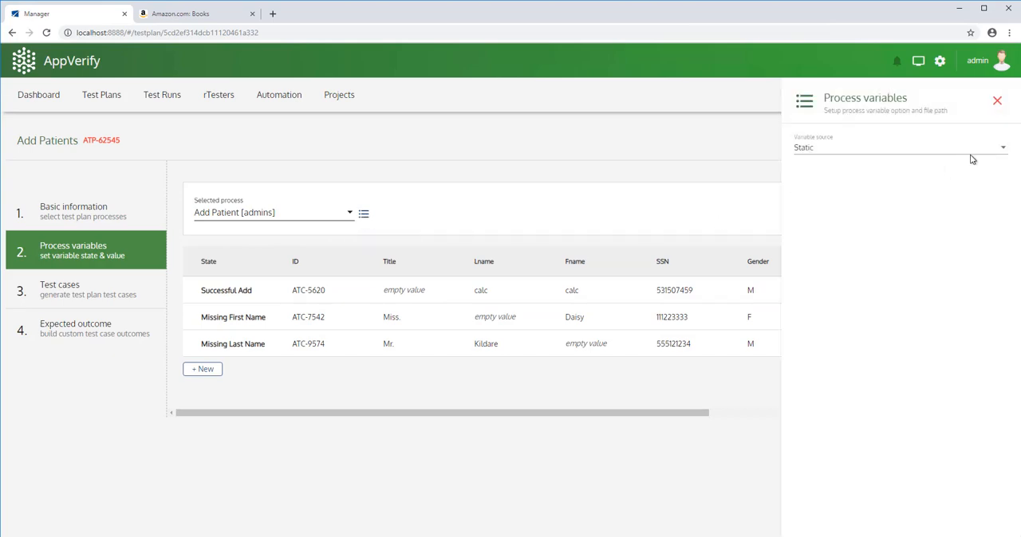
click(1002, 152)
click(816, 174)
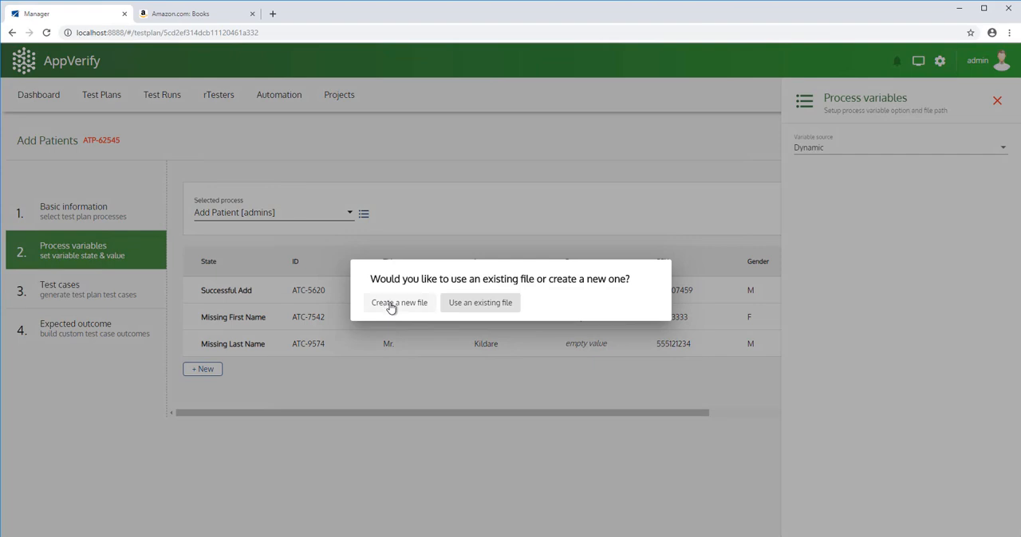
click(391, 304)
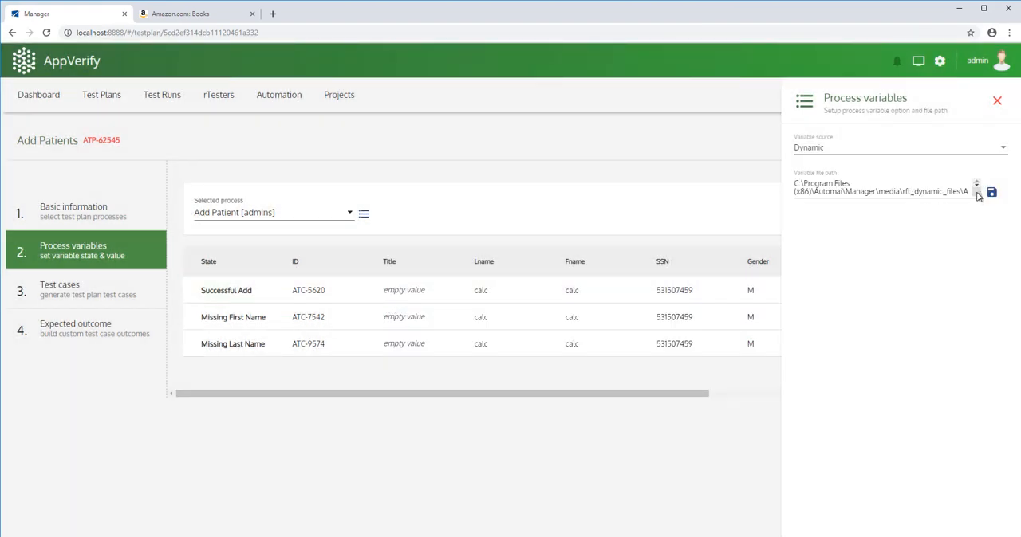
Copy the full variable file path of the Add Patient process and save the path setting.
drag(981, 199, 983, 219)
drag(919, 209, 796, 187)
right_click(810, 190)
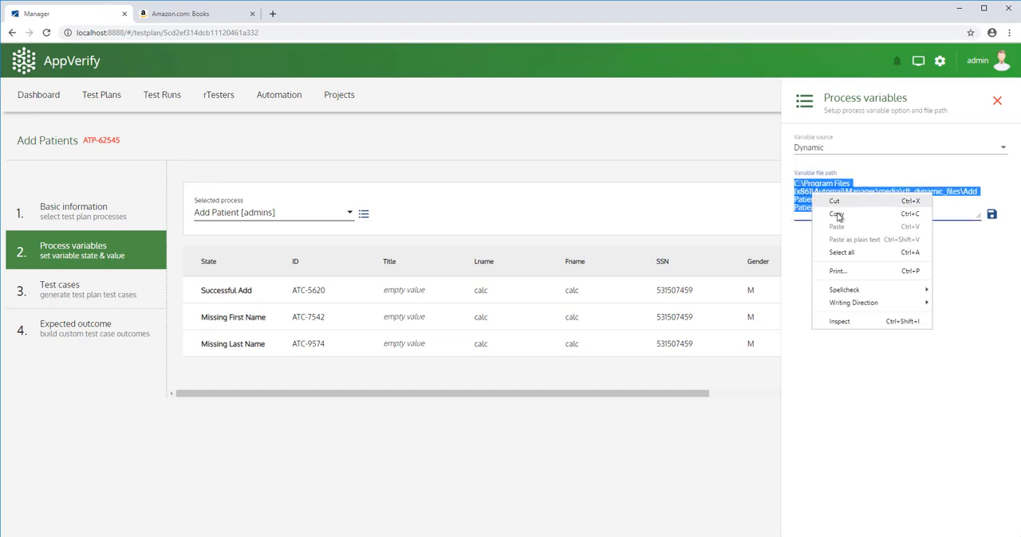
click(841, 215)
click(991, 216)
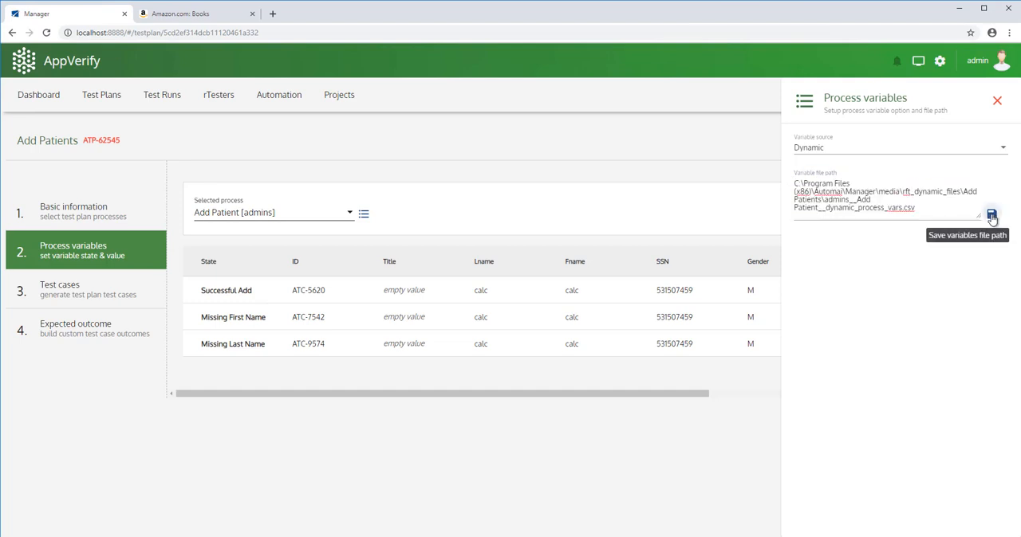
Switch to File Explorer and open the generated variables CSV file from the copied path.
key(alt+Tab)
click(402, 63)
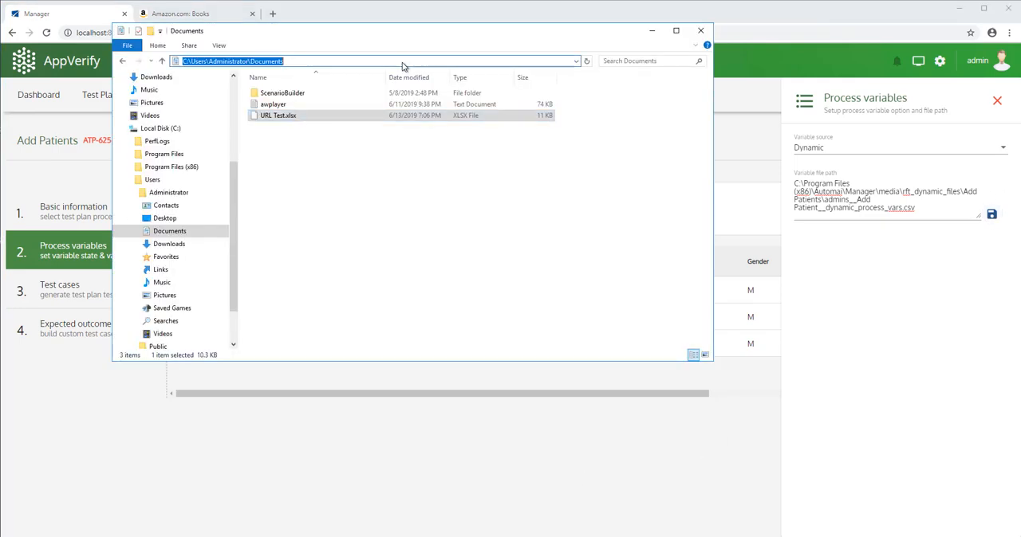
key(ctrl+v)
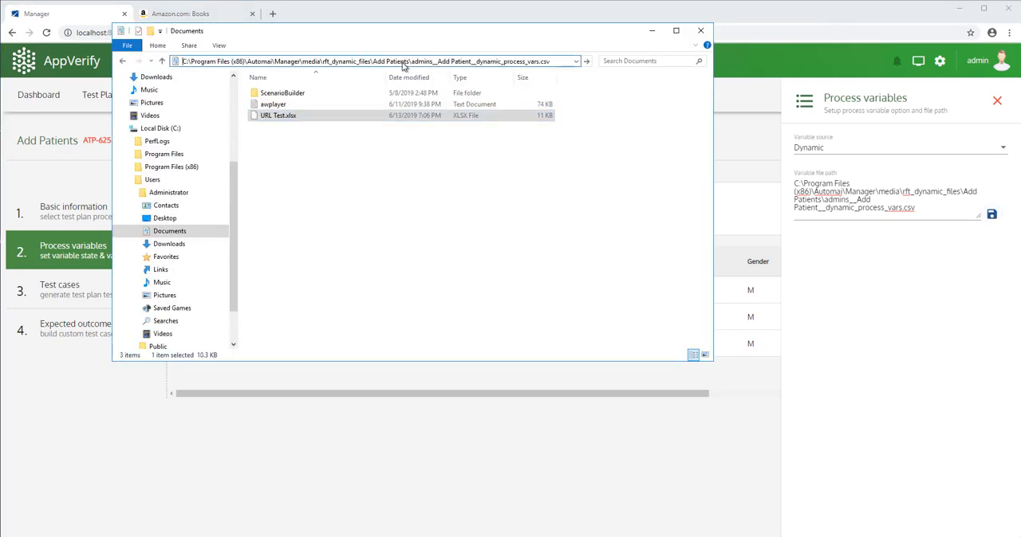
key(Return)
Enter the titles Mr., Dr. and Miss for the three test cases, save the CSV file, and minimize Notepad and File Explorer.
text(Mr.)
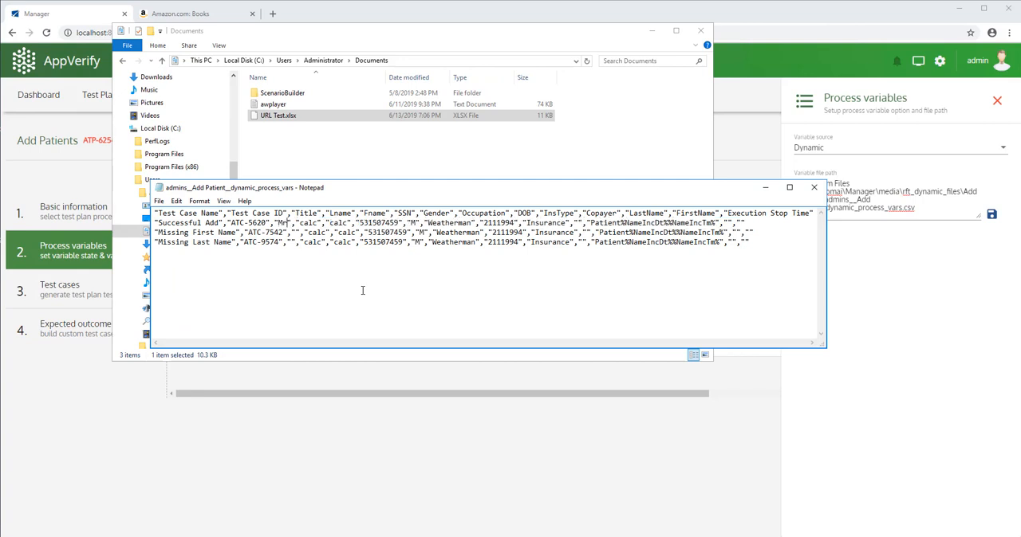
text(Dr.)
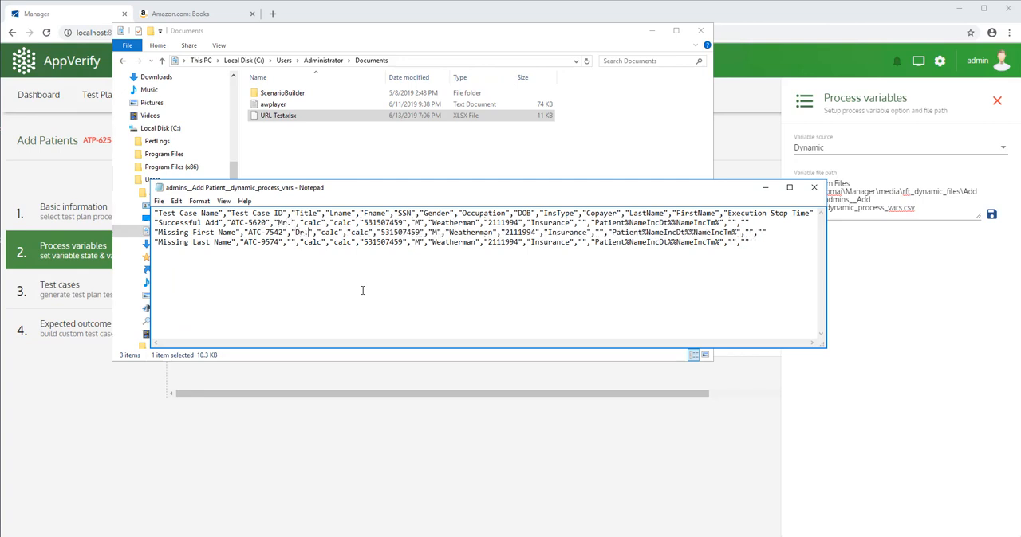
text(M)
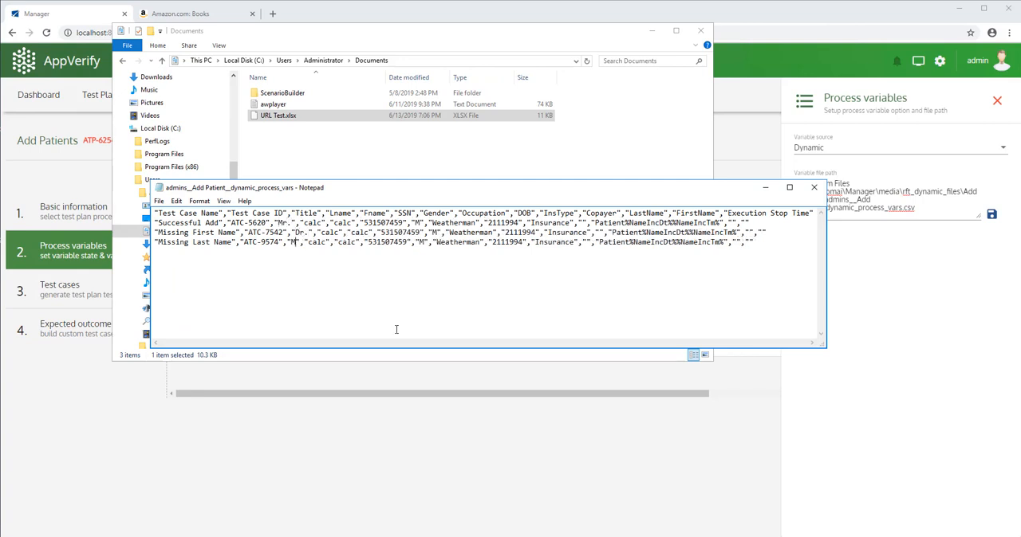
text(iss)
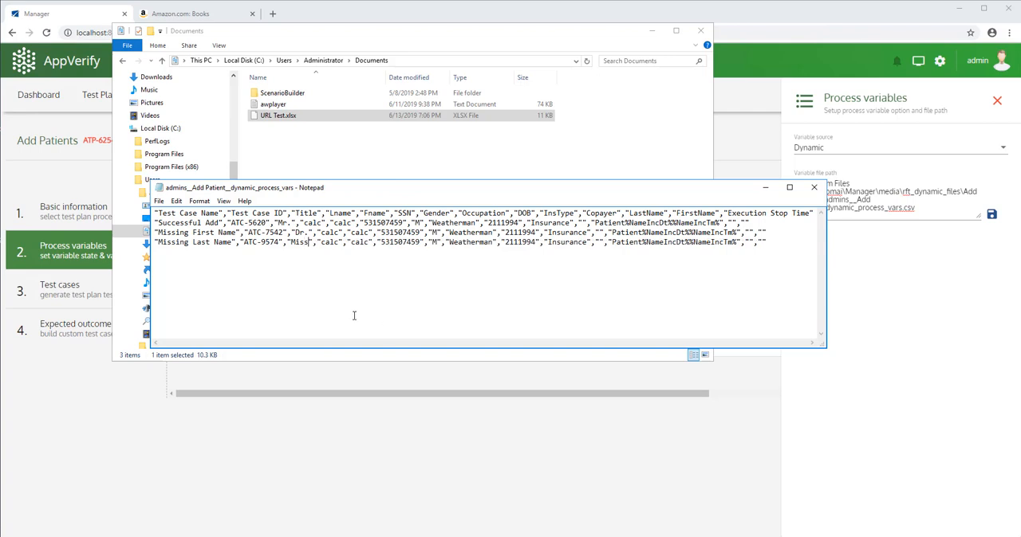
click(158, 201)
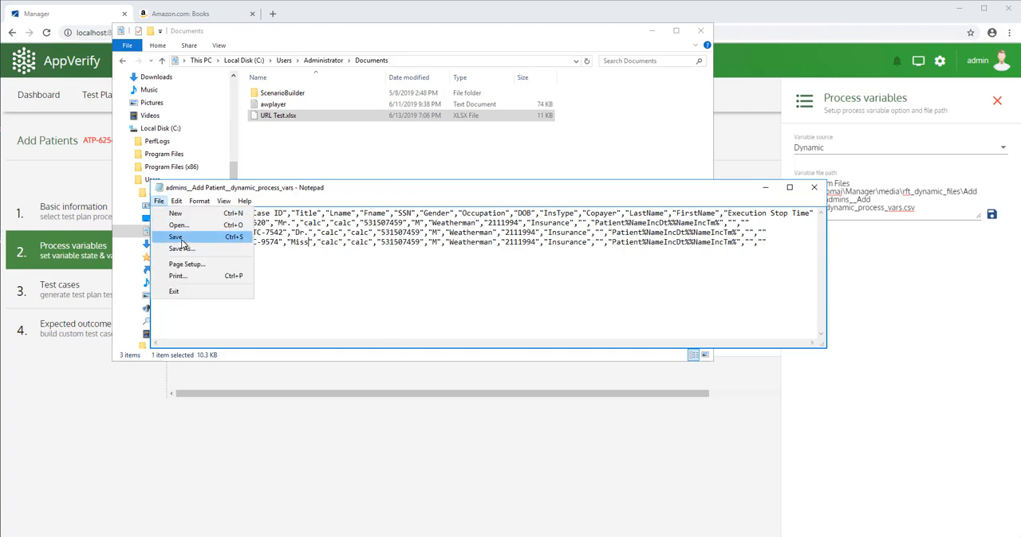
click(179, 237)
click(764, 188)
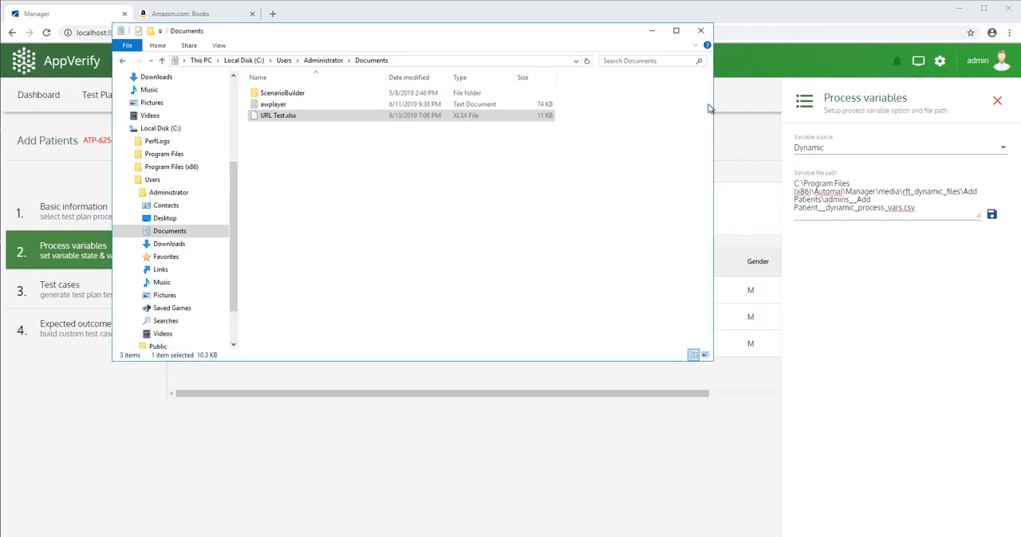
click(651, 32)
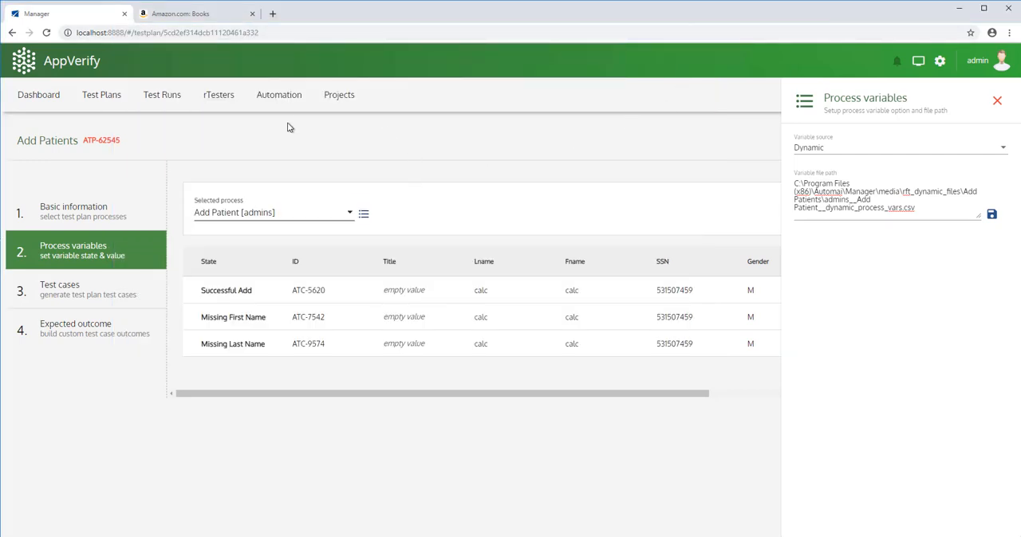
Reopen the Add Patients test plan's process variables to check the Title values, and return to the test plans list.
click(99, 95)
click(147, 211)
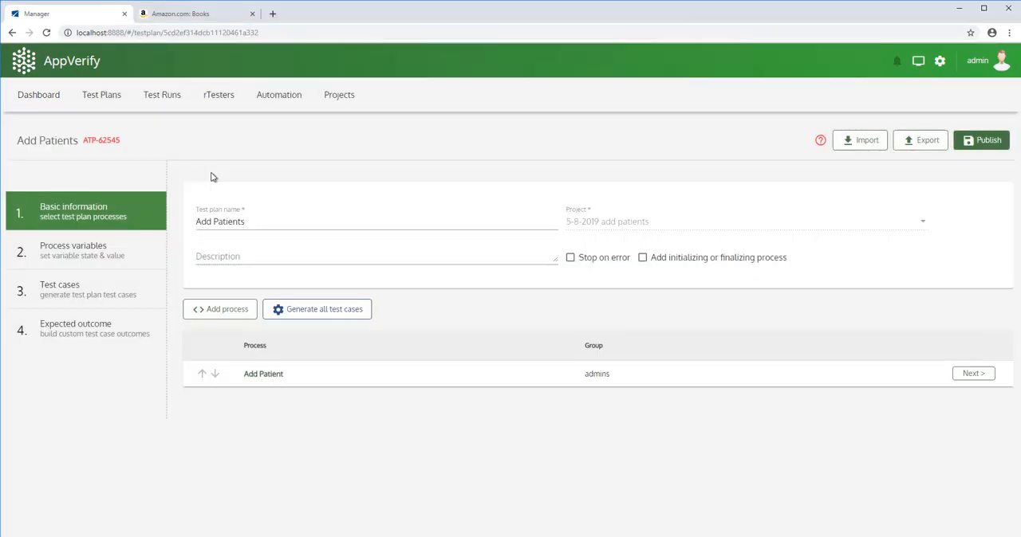
click(967, 375)
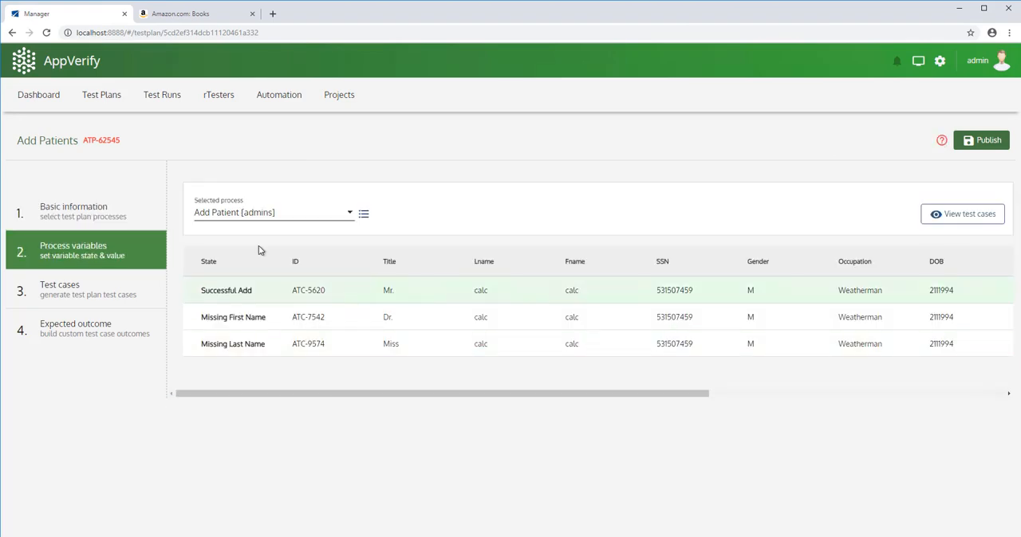
click(106, 96)
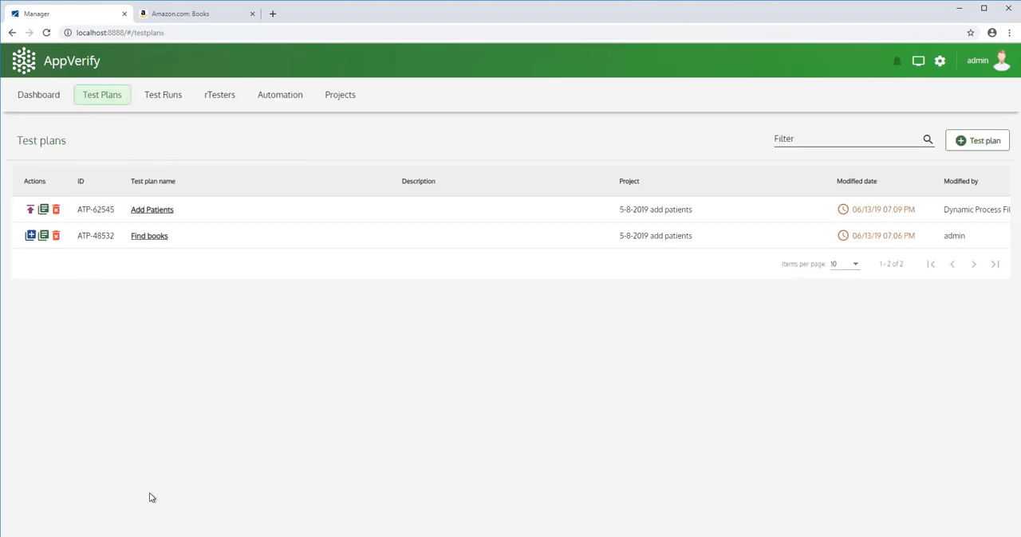
Add an Invalid DOB row with ID TC-1000 to the CSV file, reusing the Successful Add row's remaining values.
click(365, 535)
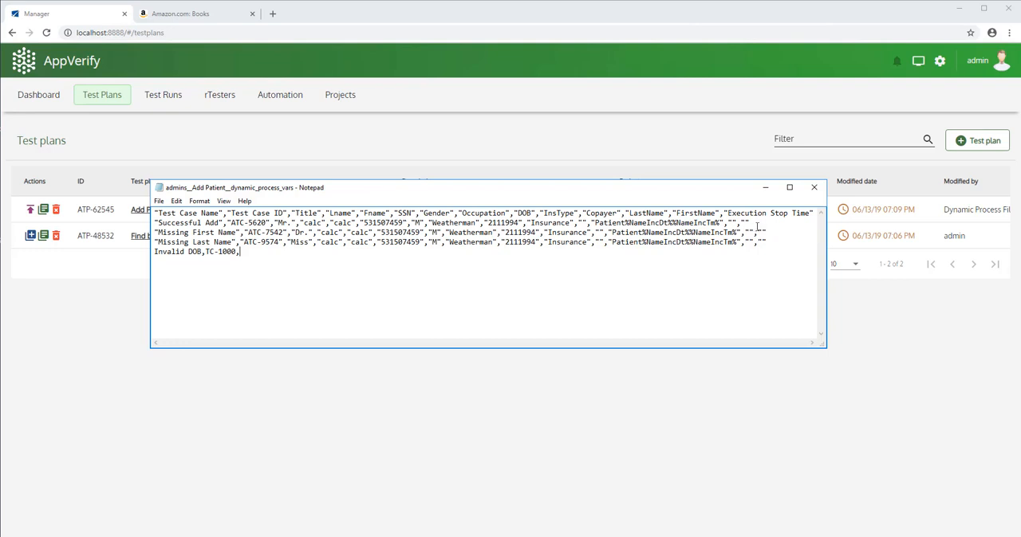
drag(755, 222, 275, 226)
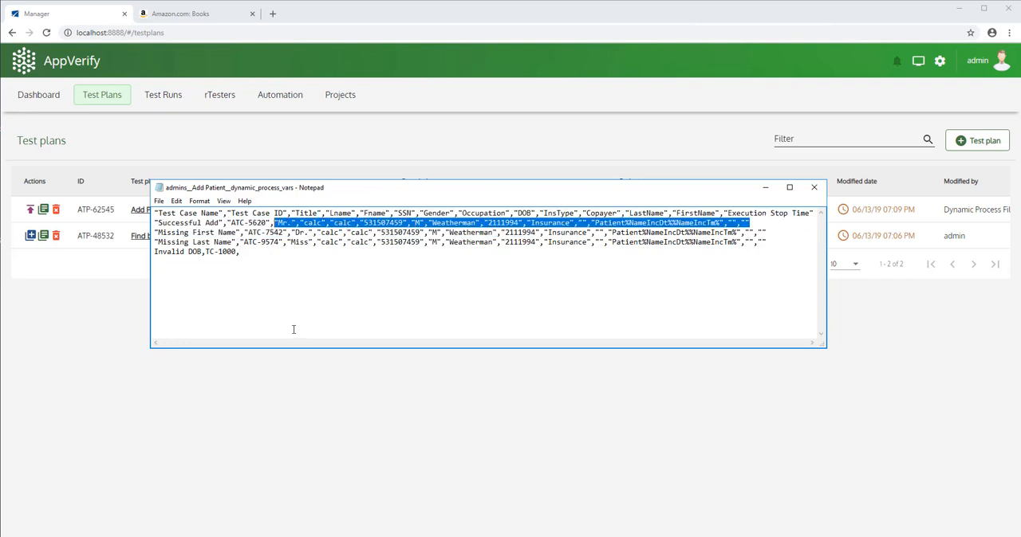
click(249, 250)
key(ctrl+v)
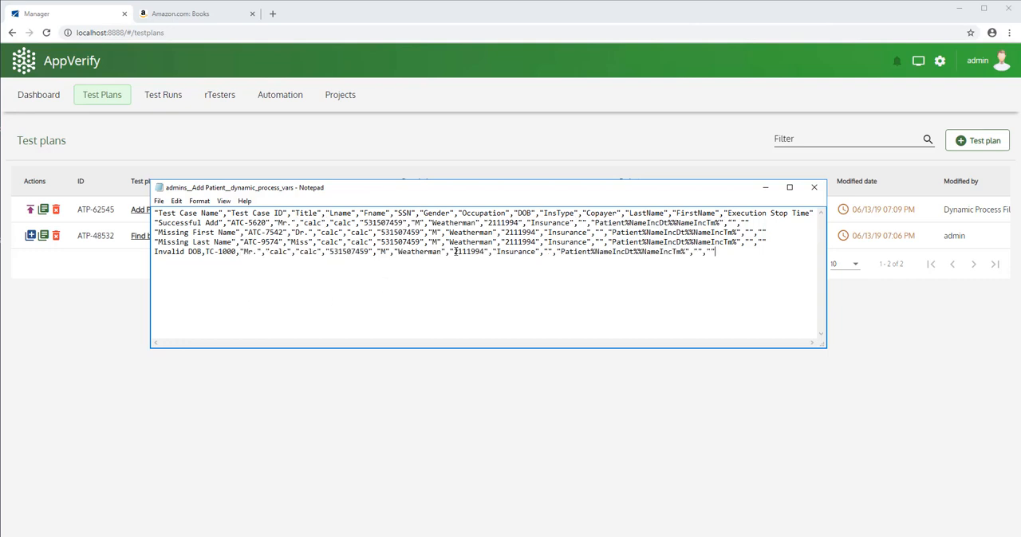
Change the Invalid DOB row's date of birth to an invalid value, save the CSV file and minimize Notepad.
drag(454, 251, 471, 251)
text(11212)
key(BackSpace)
text(1)
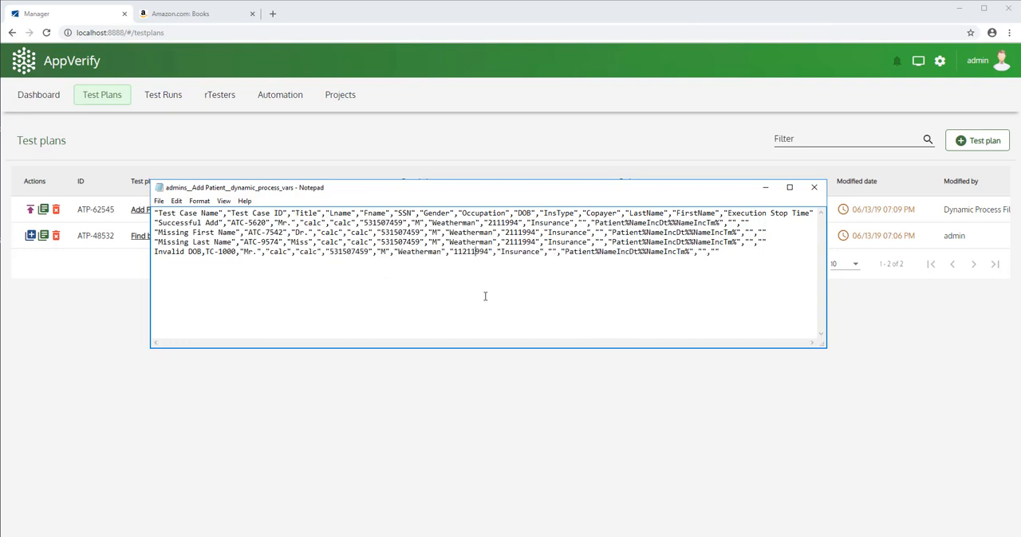
click(159, 201)
click(174, 237)
click(765, 189)
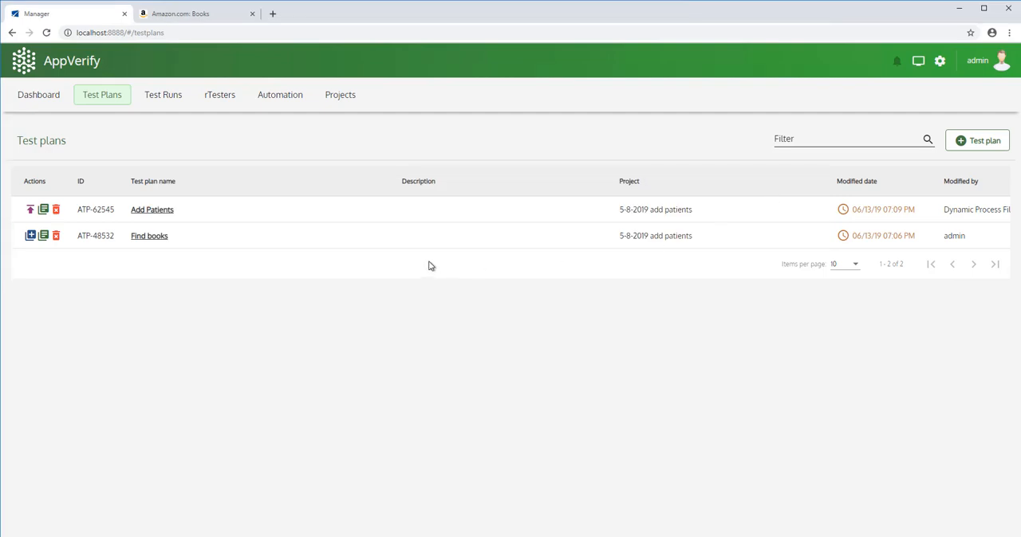
Open the Add Patients test plan's process variables again and check the Invalid DOB row and whether the values can be edited.
click(154, 210)
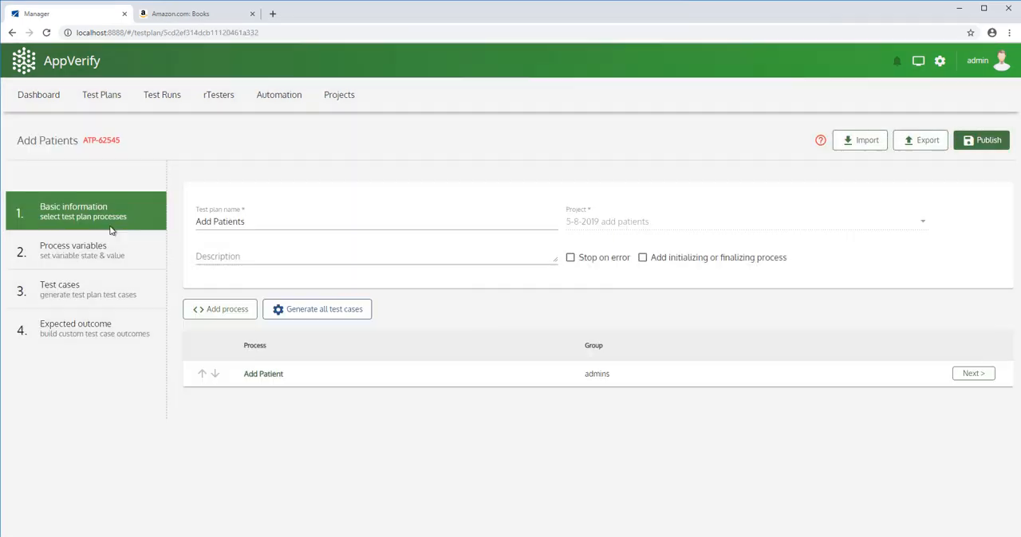
click(977, 376)
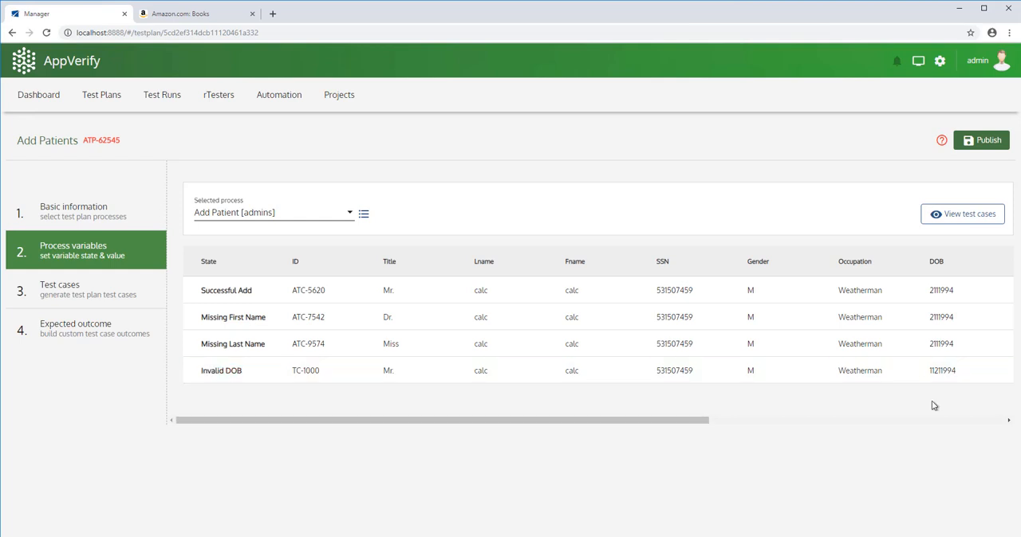
double_click(674, 293)
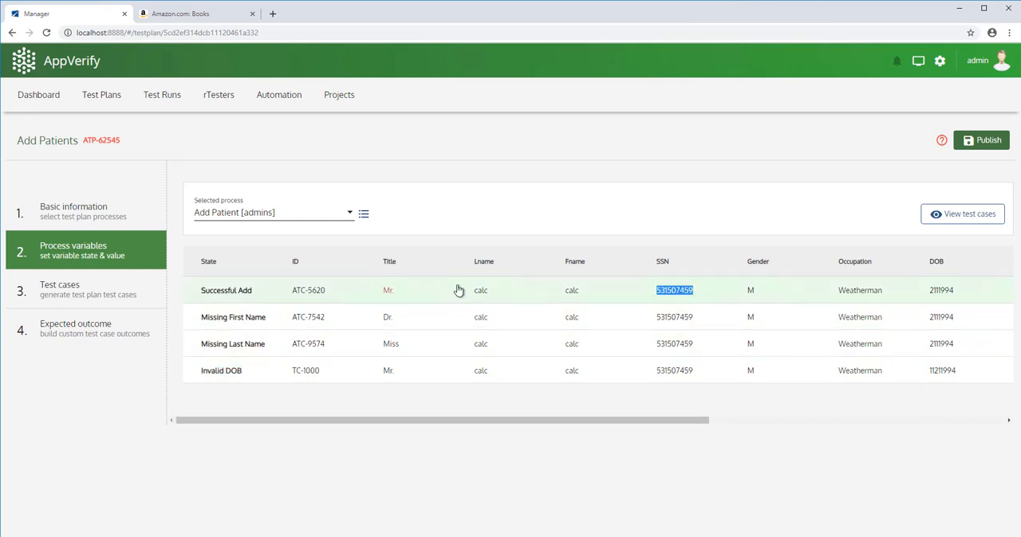
double_click(388, 293)
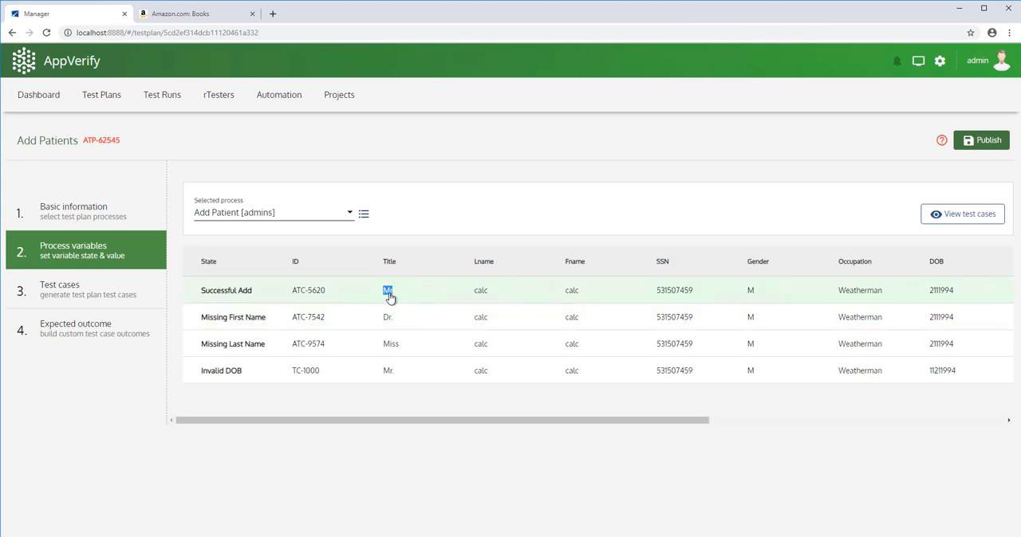
click(412, 332)
View the Add Patient test cases and examine the Successful Add expected outcome and its validation point in the process.
click(966, 215)
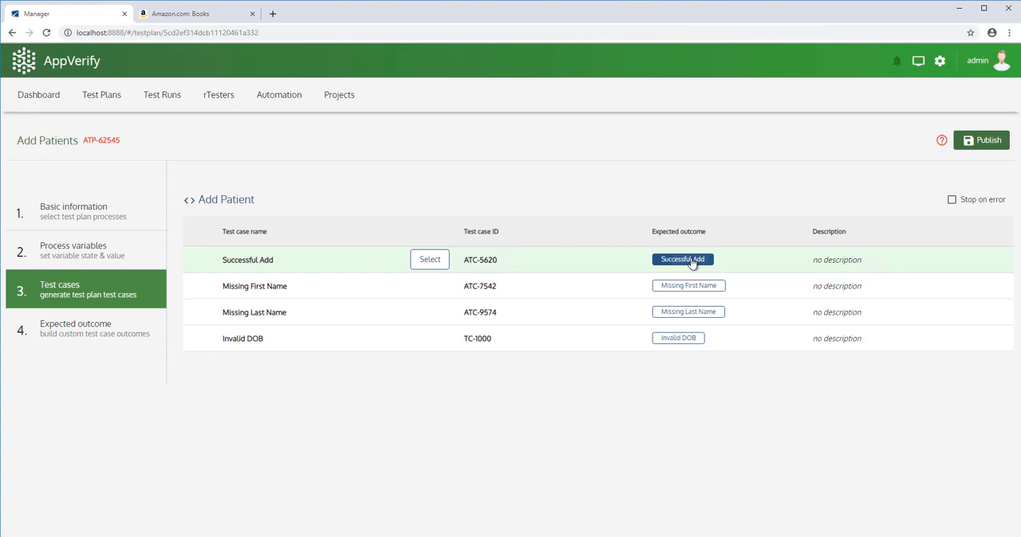
click(691, 264)
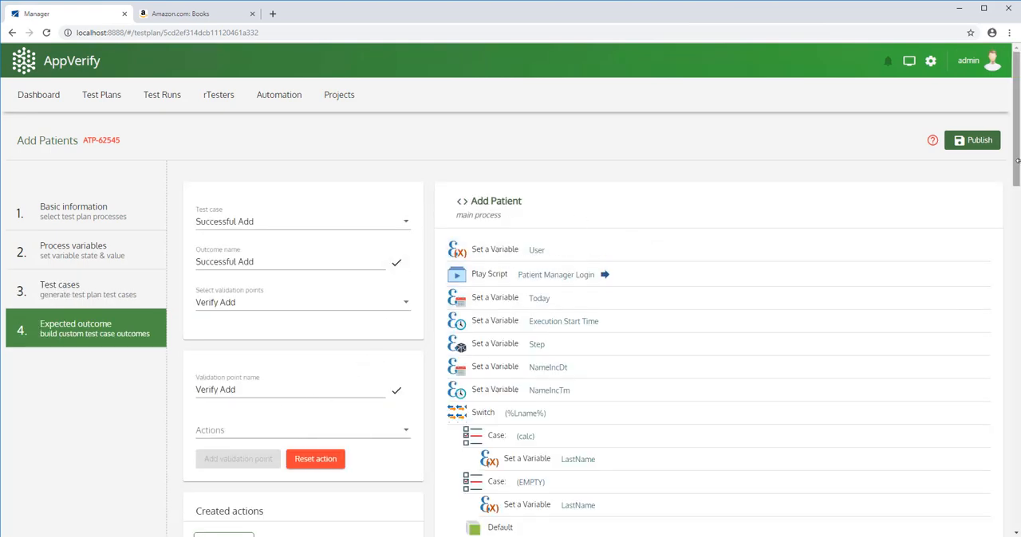
drag(1017, 165, 1017, 512)
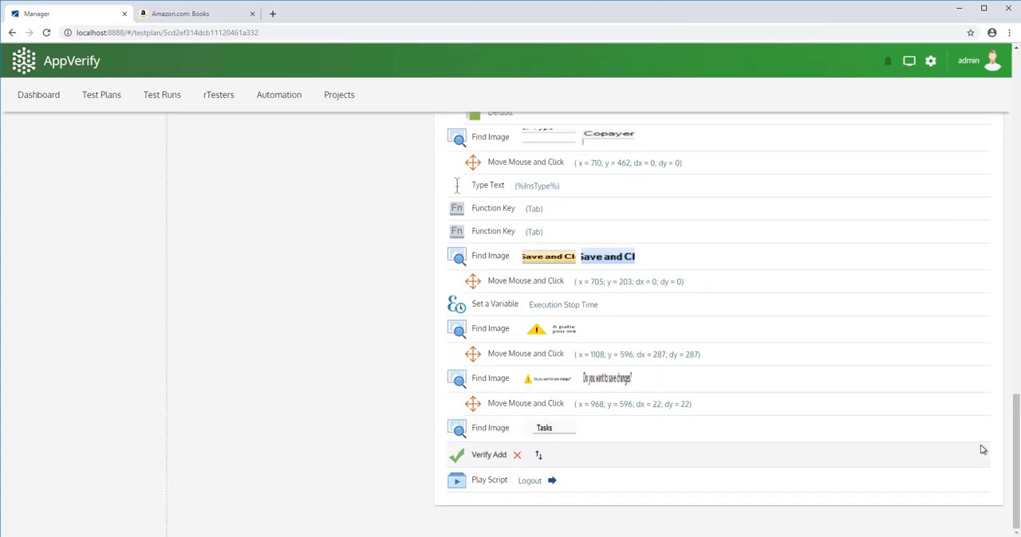
drag(1014, 464, 1010, 91)
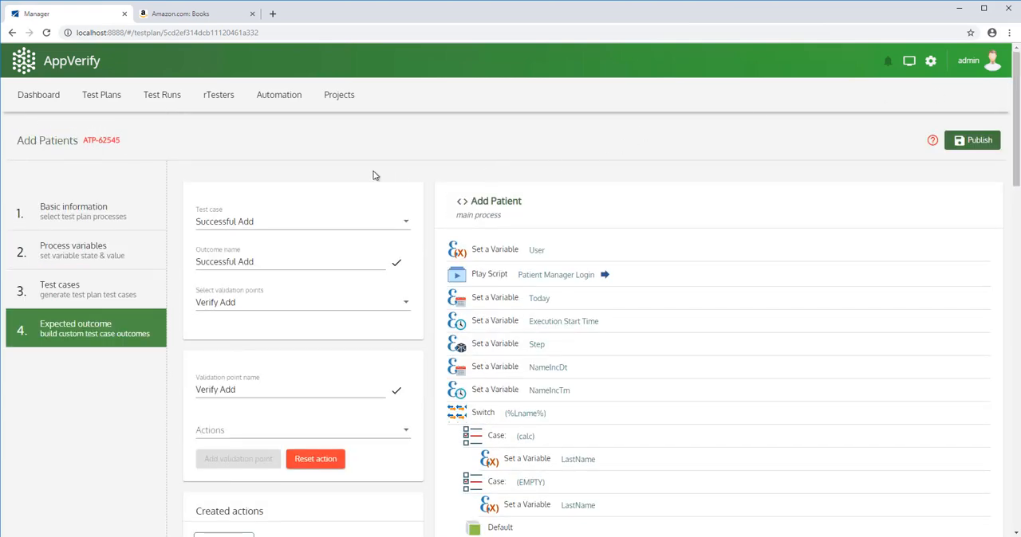
Open the Invalid DOB test case's expected outcome and start a new validation point named Warning Message.
click(120, 289)
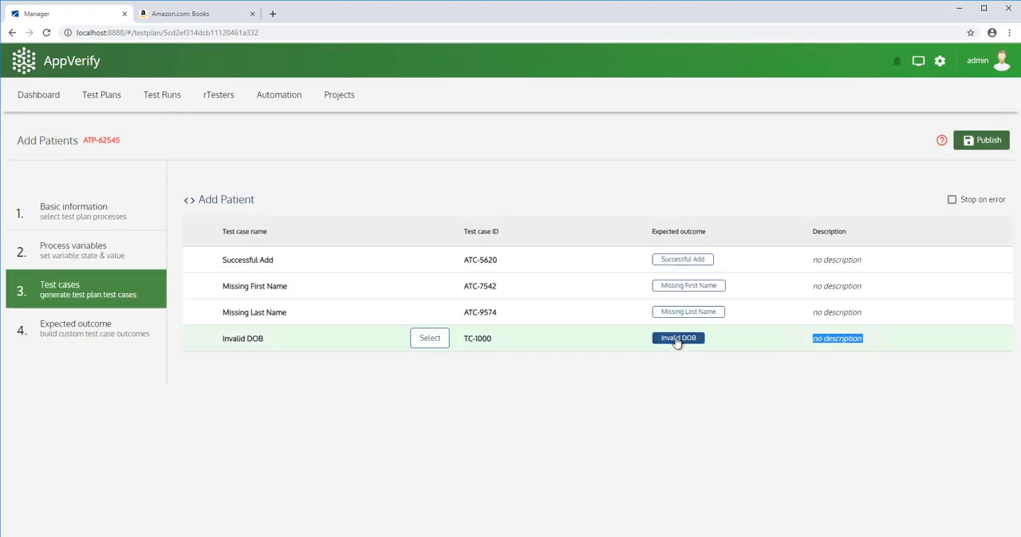
click(676, 339)
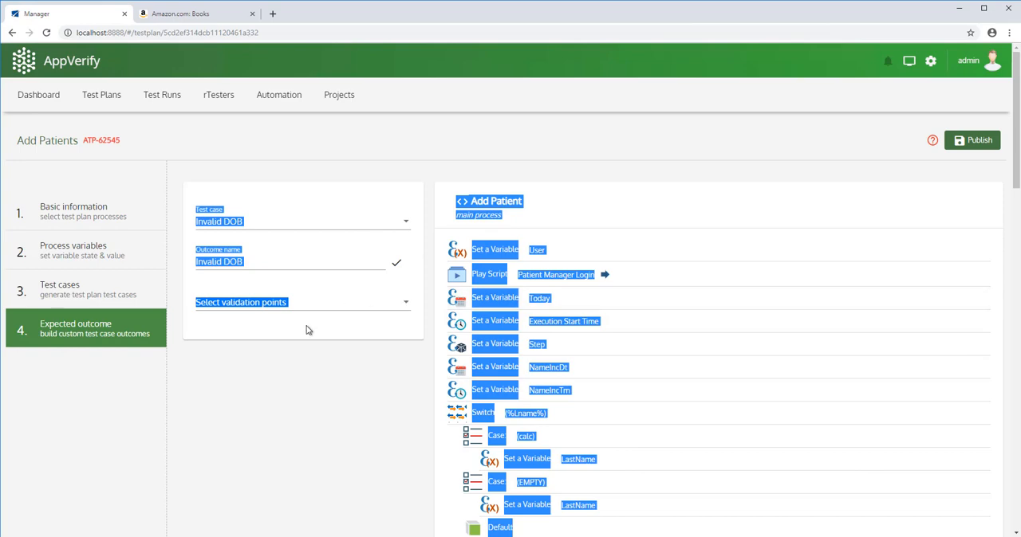
click(405, 304)
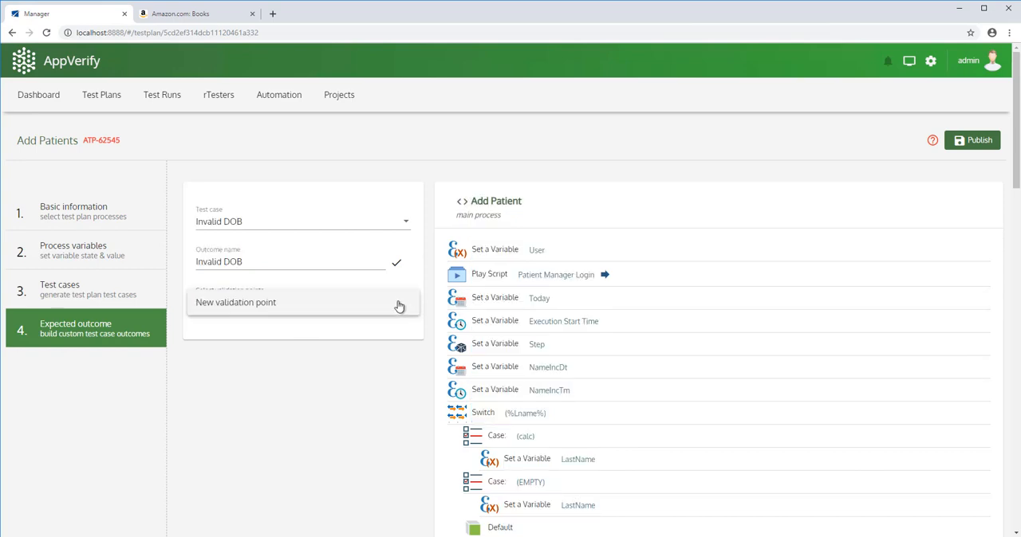
click(254, 309)
click(279, 390)
text(Warning Message)
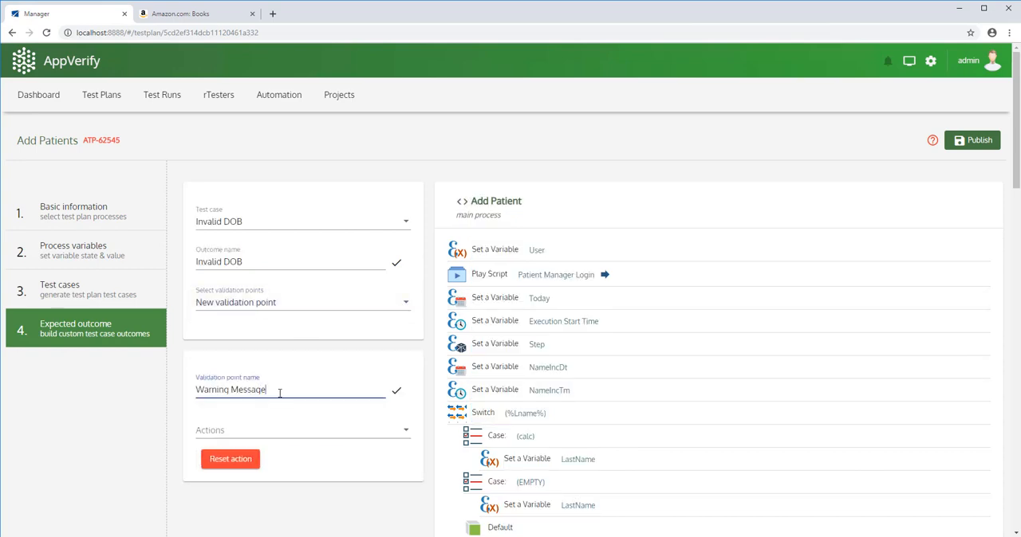
Add a Find Image action with the process image Add Patient_Img21.bmp to the Warning Message validation point.
click(239, 430)
click(215, 437)
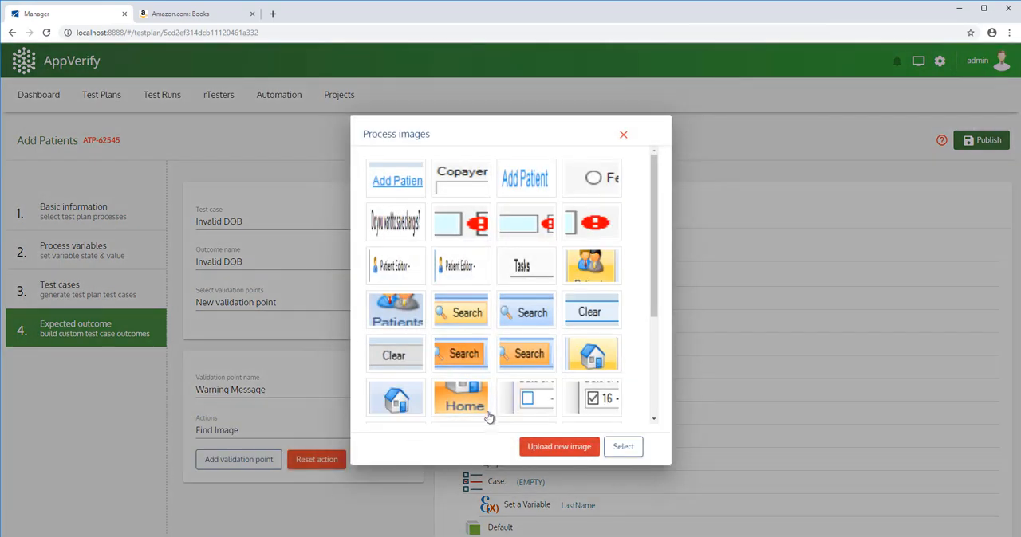
click(623, 506)
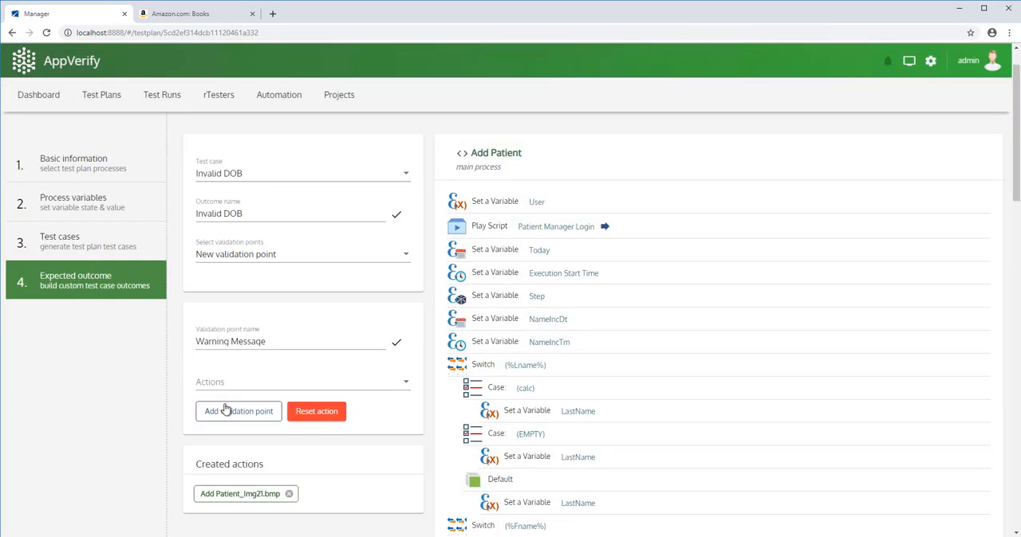
Insert the Warning Message validation point after the Tab key action following the DOB text entry, and return to the test plans list.
click(225, 413)
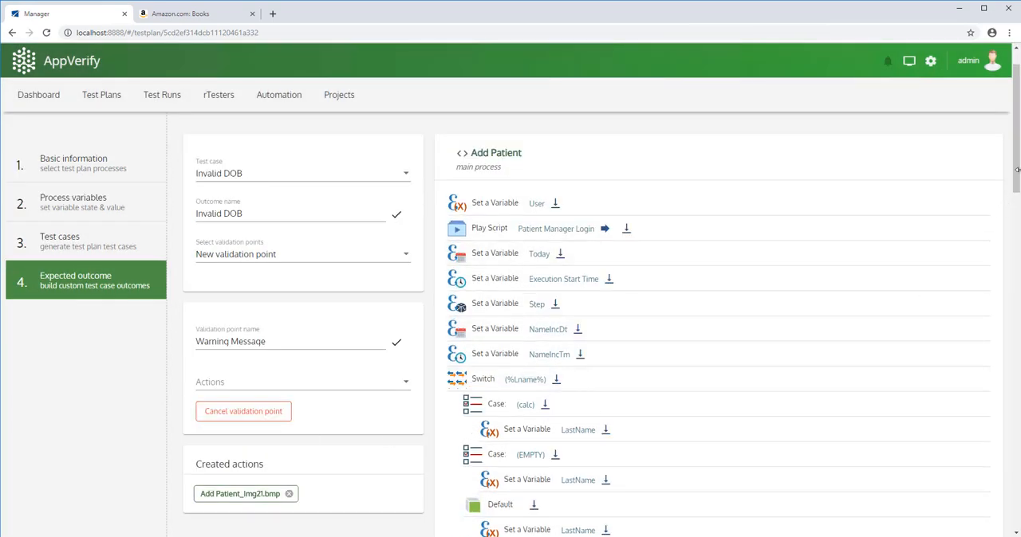
scroll(647, 447, down, 10)
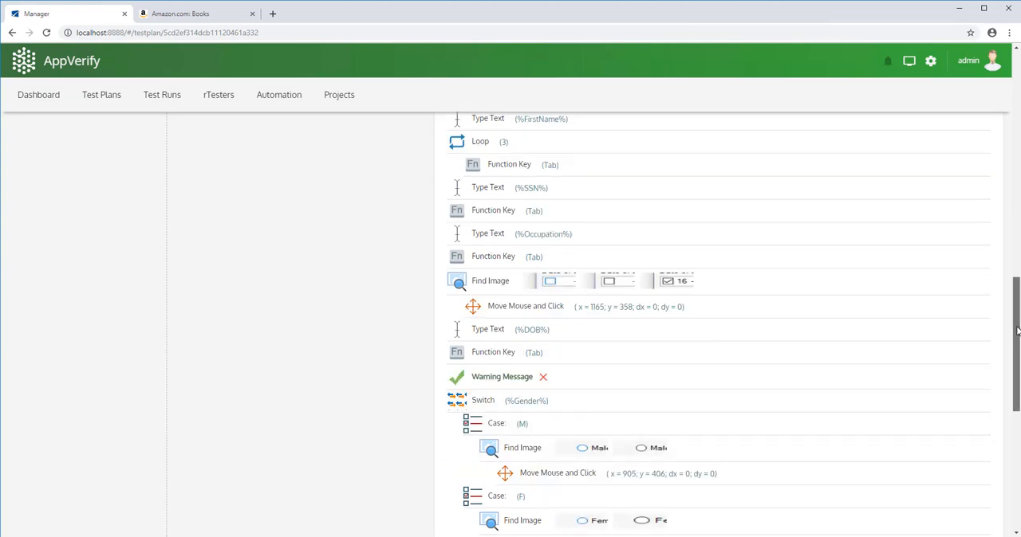
scroll(448, 347, up, 15)
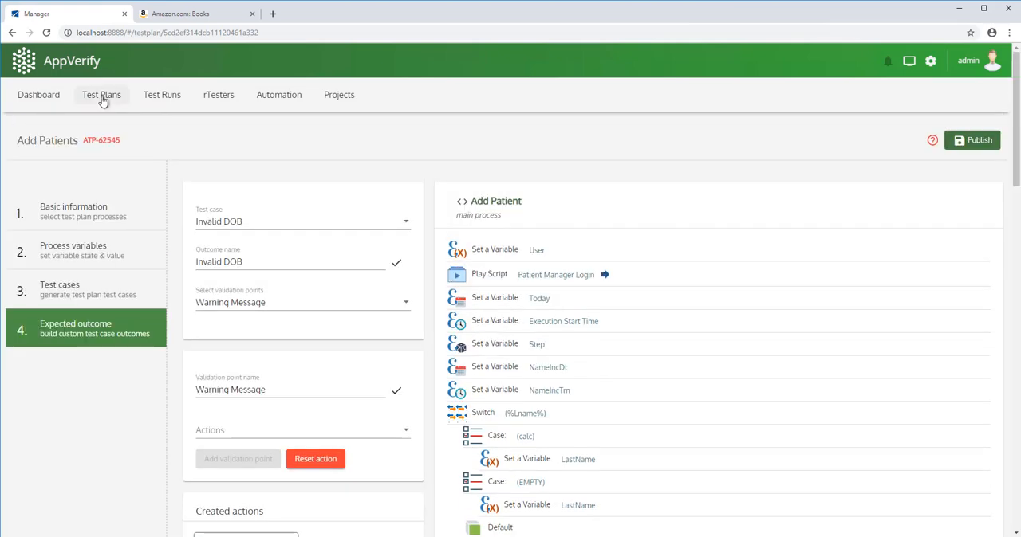
click(102, 96)
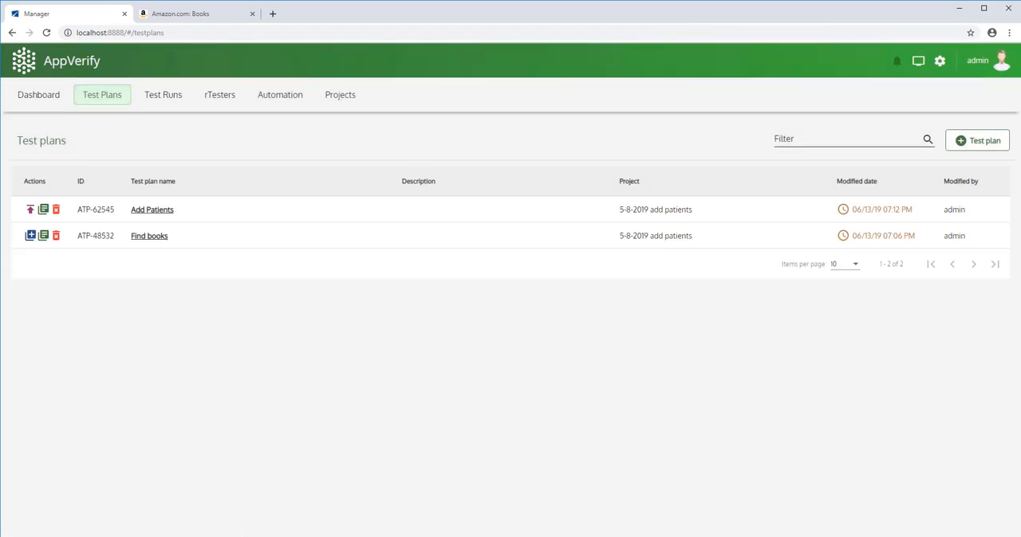
Switch to Notepad and add a Future DOB row with ID TC-1001, copying the Invalid DOB row's remaining values but leaving the title empty.
key(alt+Tab)
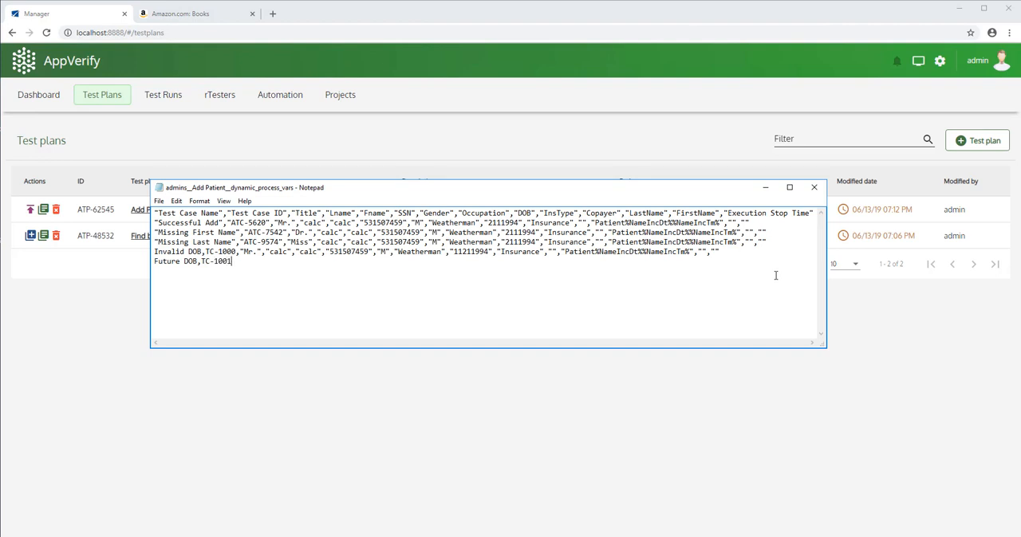
drag(721, 252, 253, 252)
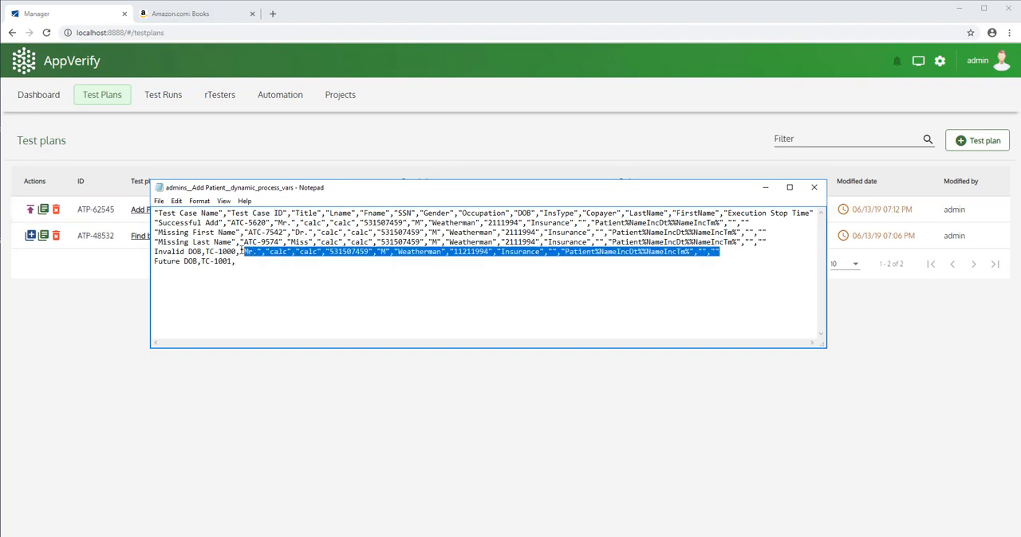
click(254, 263)
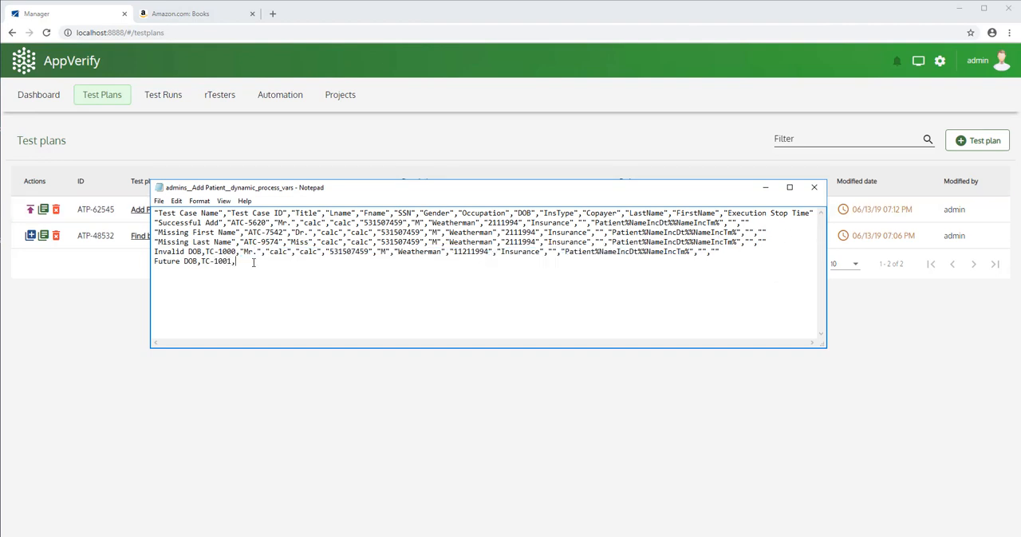
text("Mr.","calc","calc","531507459","M","Weatherman","11211994","Insurance","","Patient%NameIncDt%%NameIncTm%","","")
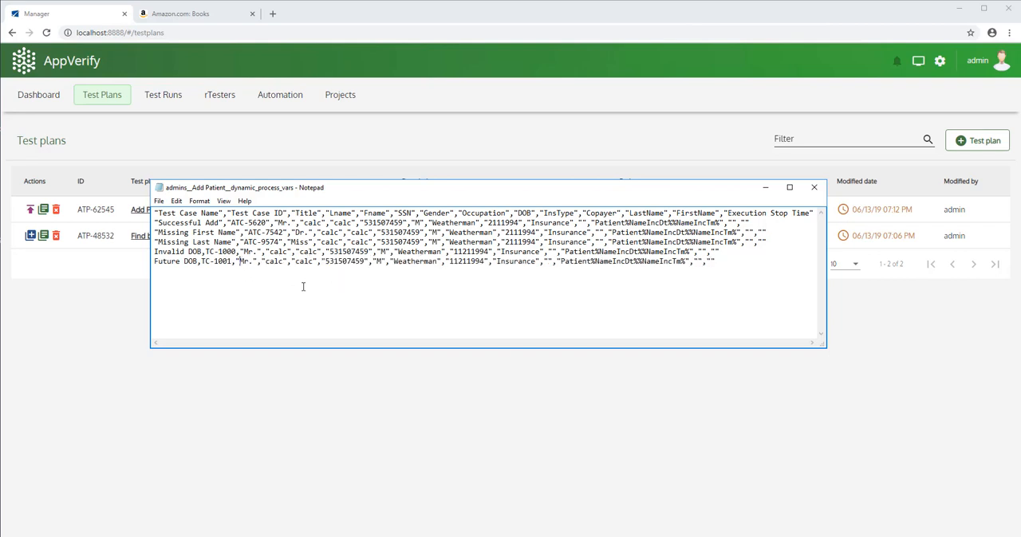
key(Delete)
key(Delete)
key(Delete)
key(Delete)
key(Delete)
key(Delete)
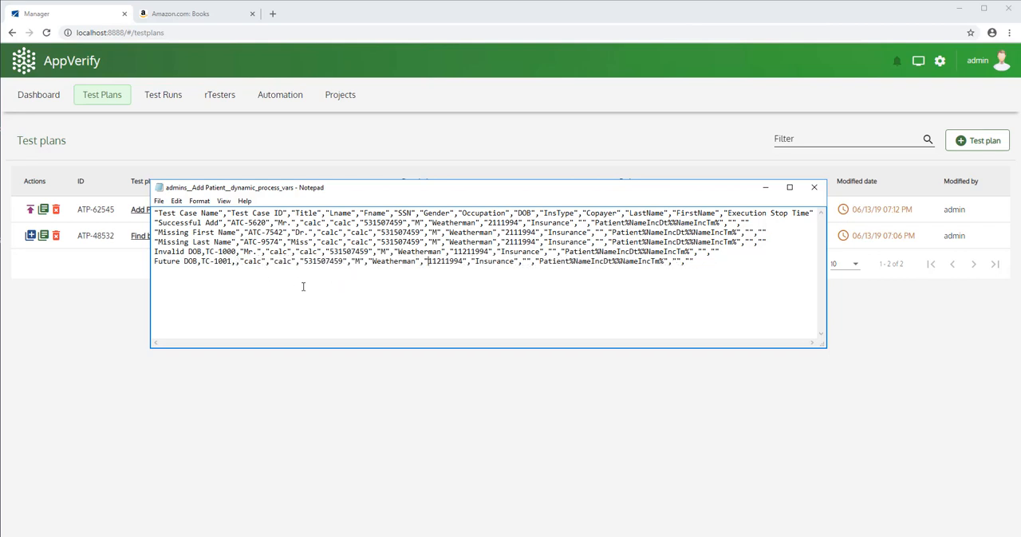
Replace the Future DOB row's date of birth with a new date, save the CSV file and minimize Notepad.
key(Delete)
key(Delete)
key(Delete)
key(Delete)
key(Delete)
key(Delete)
key(Delete)
key(Delete)
text(04072019)
key(End)
click(160, 201)
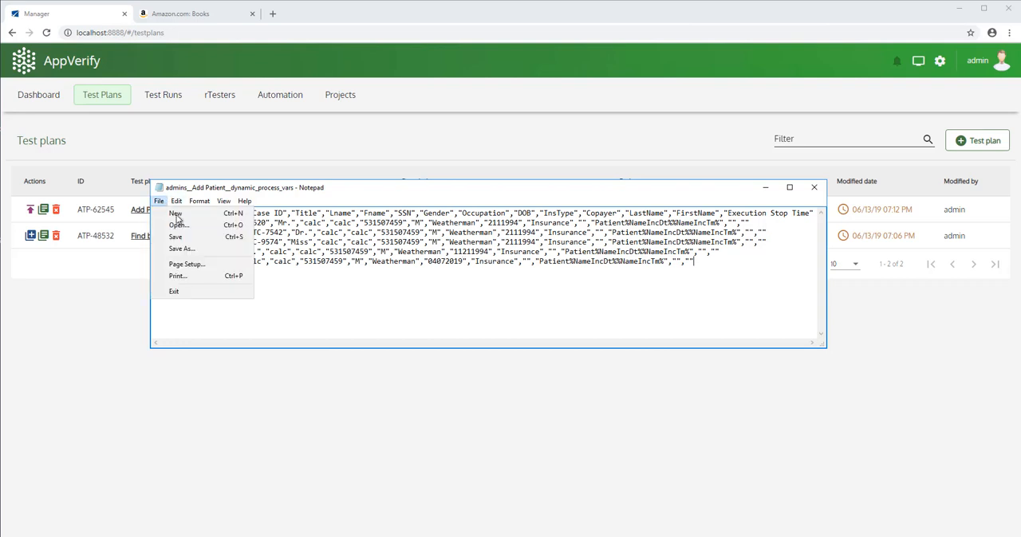
click(176, 239)
click(764, 188)
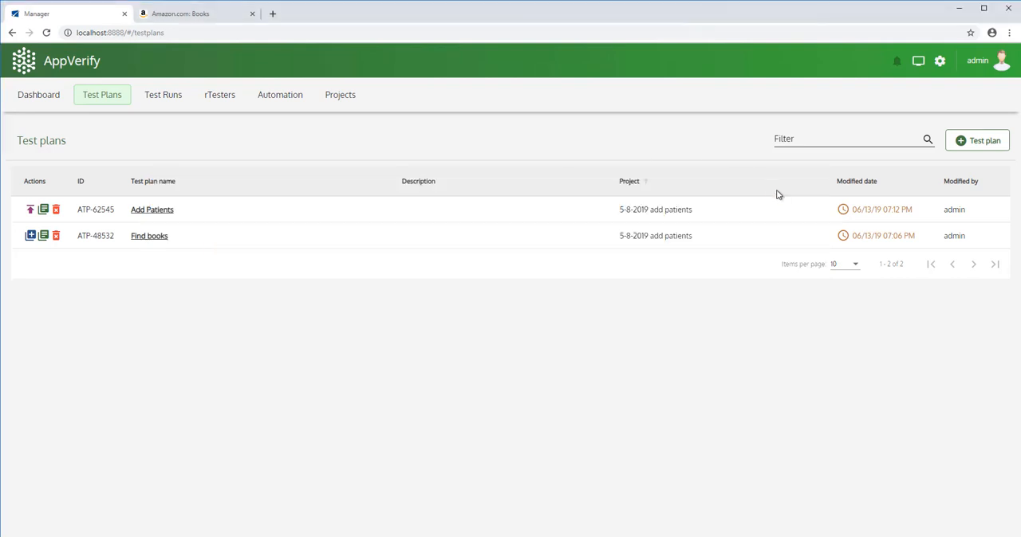
Reopen the Add Patients test plan and check the Future DOB entry in the process variables and test cases.
click(157, 211)
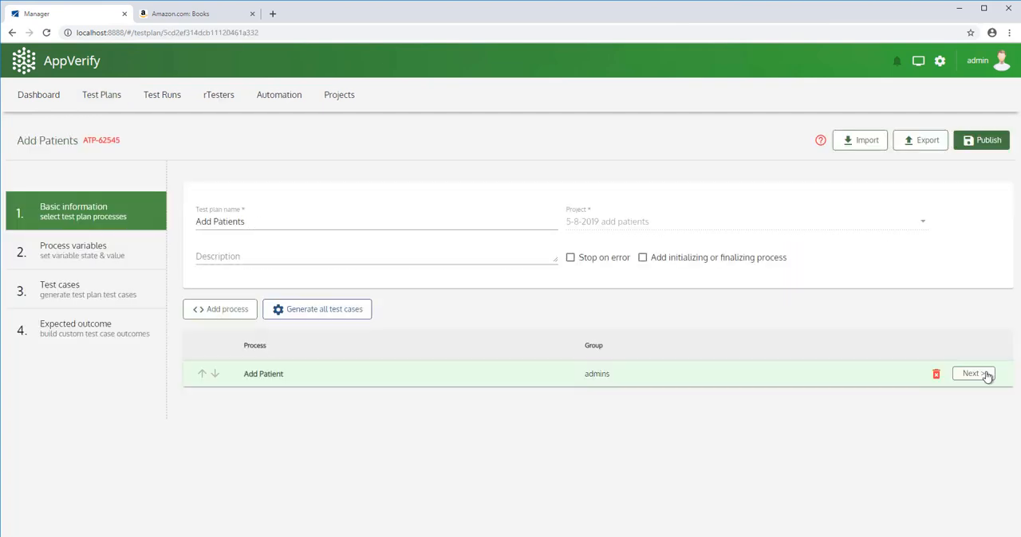
click(979, 378)
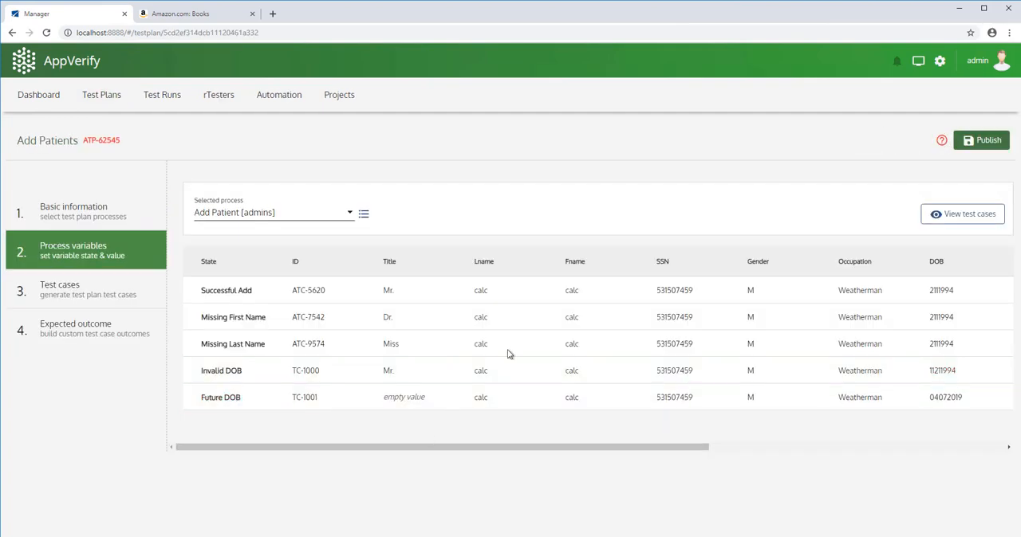
click(961, 213)
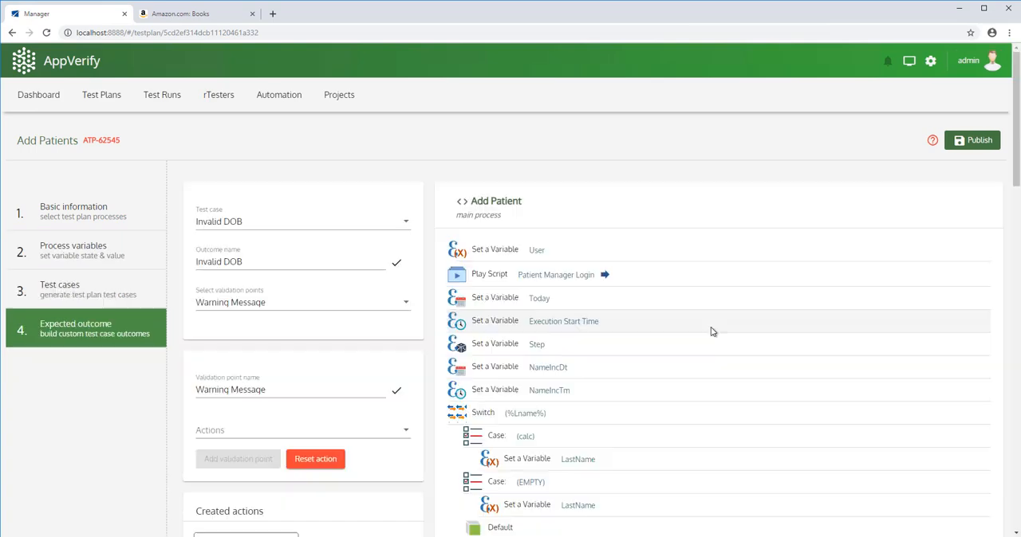
Examine the Invalid DOB expected outcome and its Warning Message validation point, and return to the test plans list.
click(676, 338)
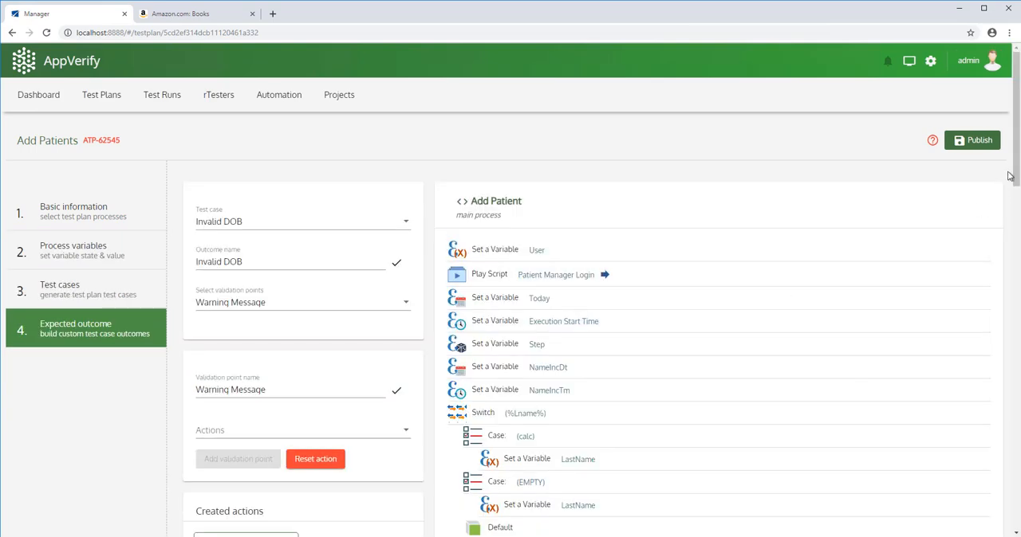
drag(1016, 177, 1016, 128)
click(102, 95)
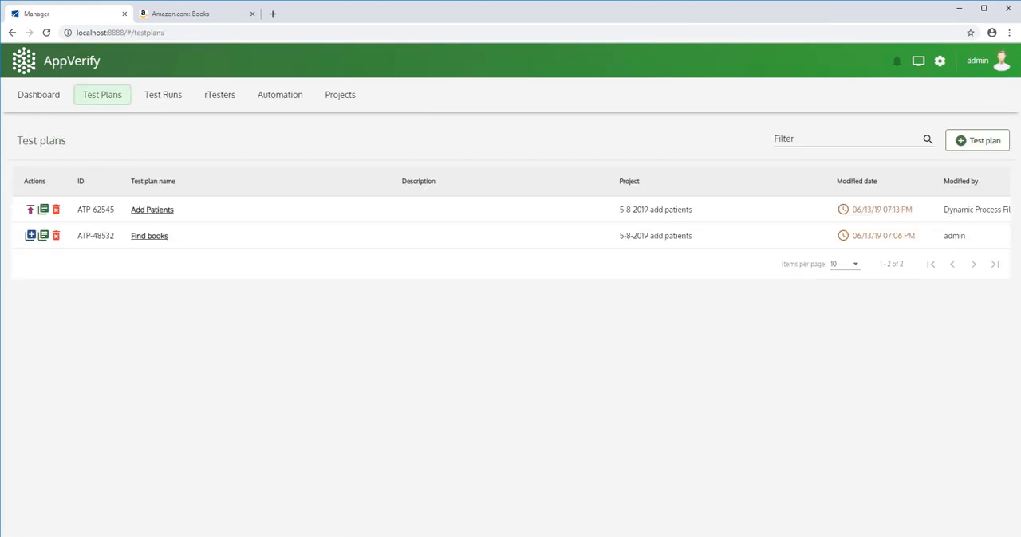
Switch to Notepad, delete the Invalid DOB row from the dynamic process variables file, save it and minimize Notepad.
click(303, 536)
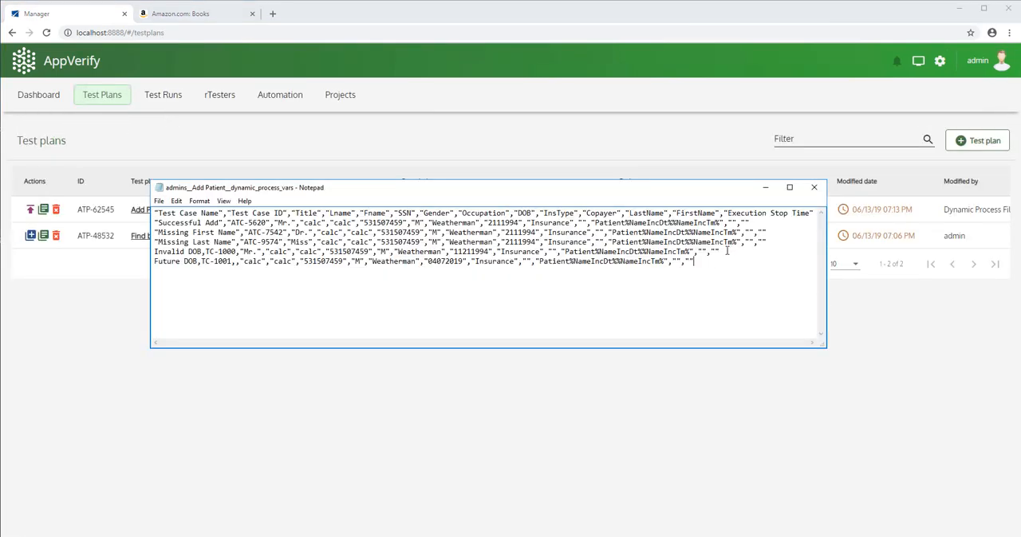
drag(727, 251, 149, 255)
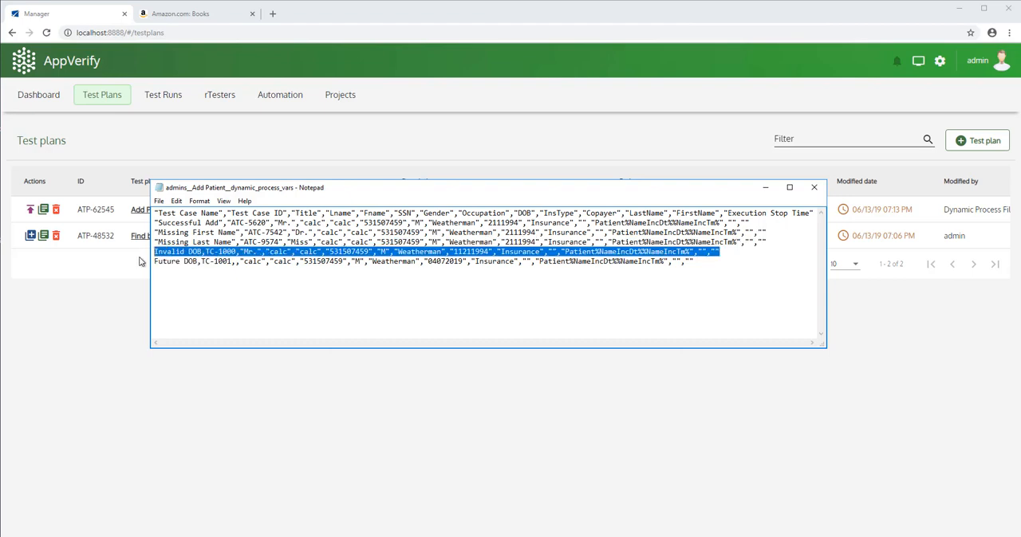
key(BackSpace)
key(BackSpace)
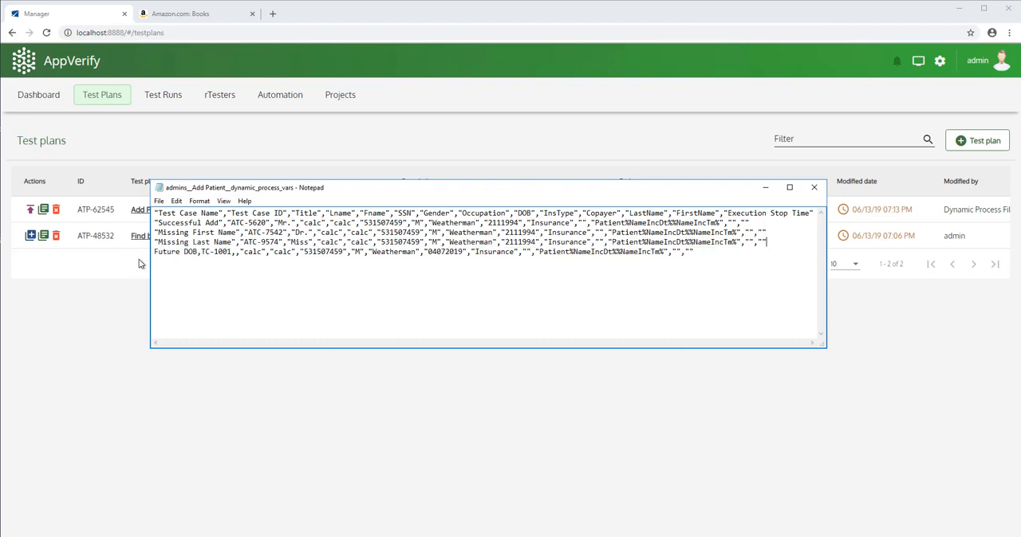
click(159, 201)
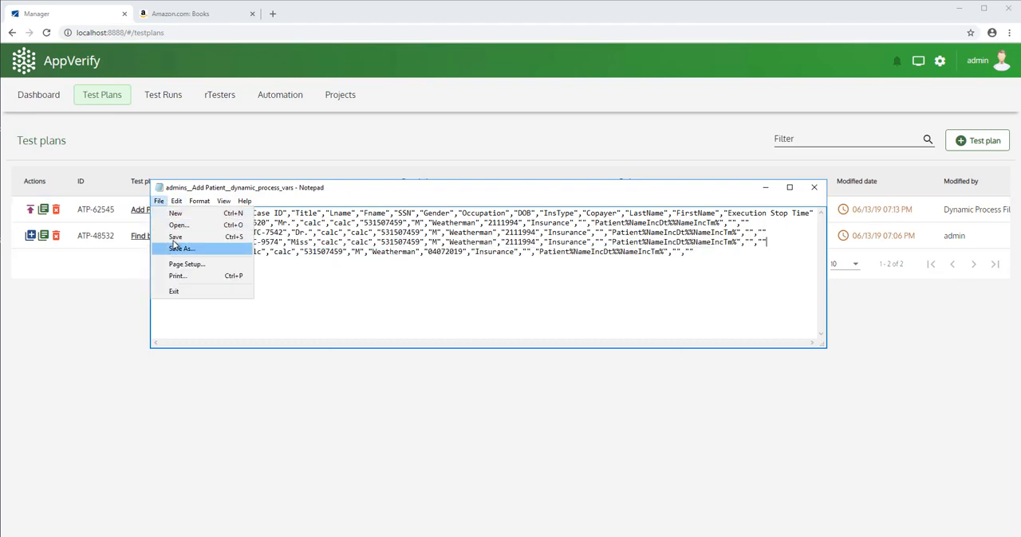
click(174, 237)
click(766, 189)
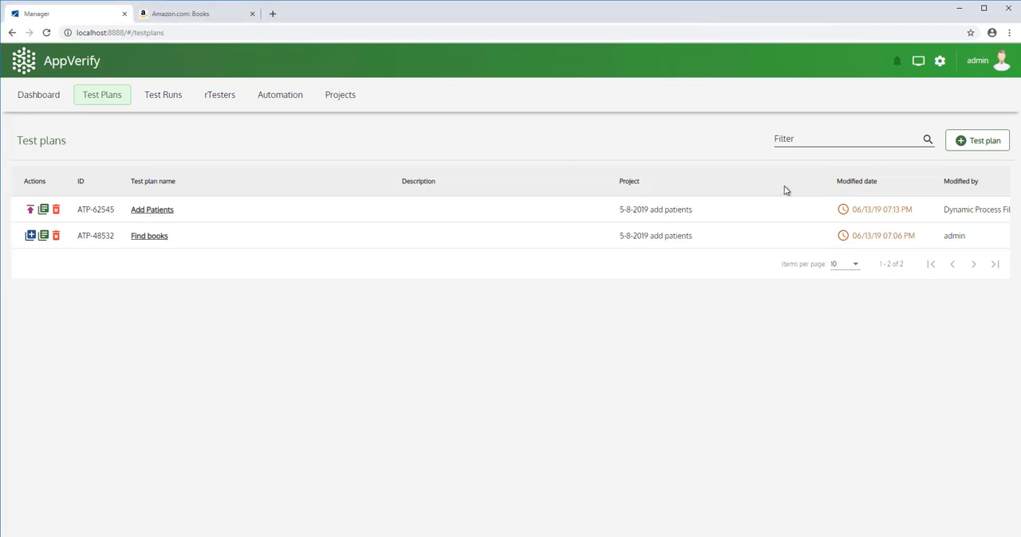
Open the Add Patients test plan's process variables and check the rows for the deleted Invalid DOB entry.
click(152, 210)
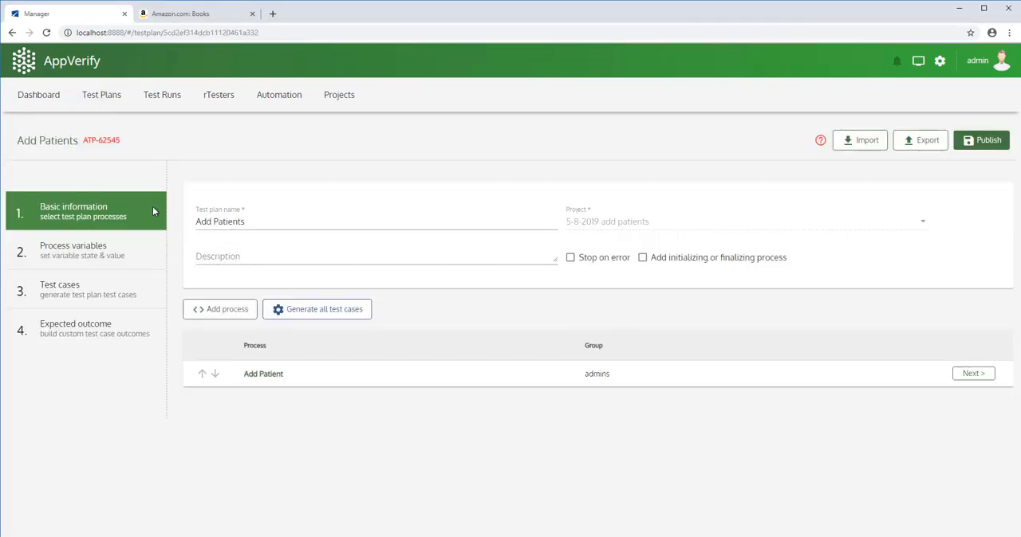
click(971, 376)
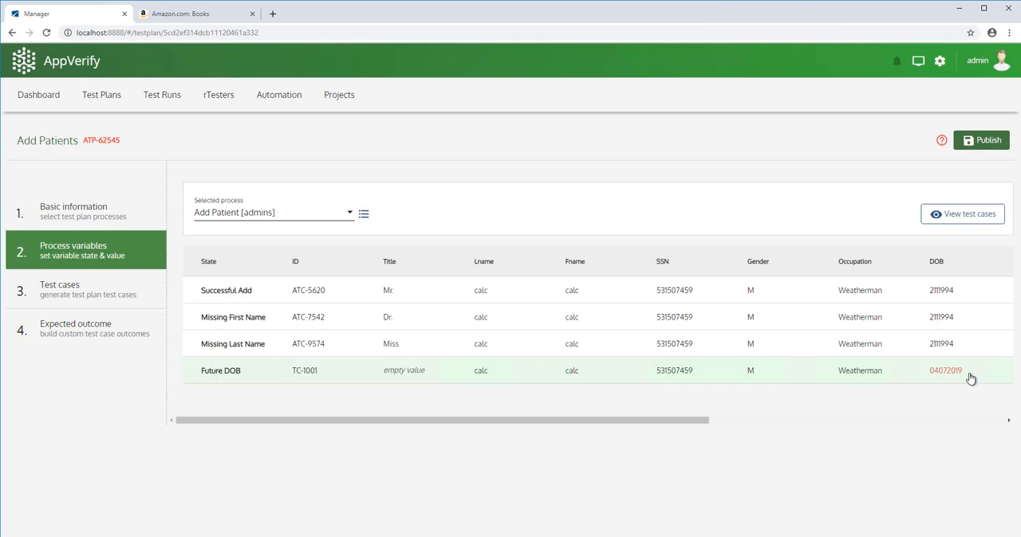